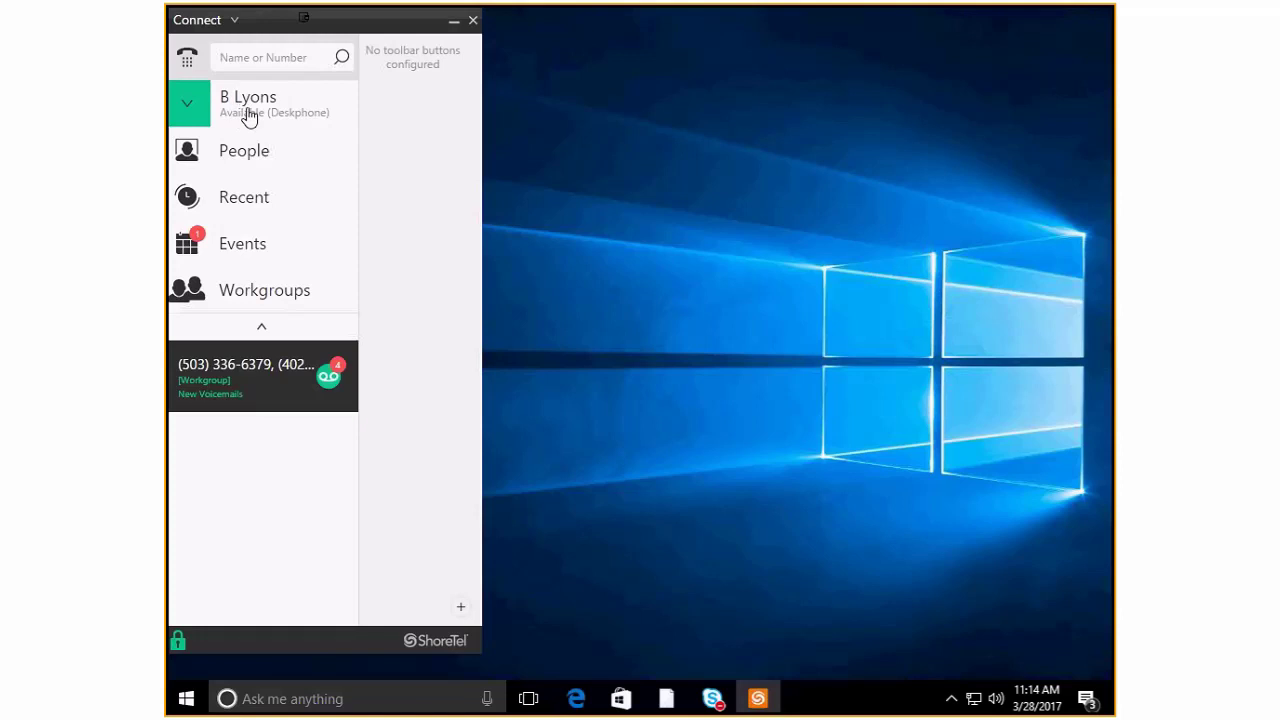
- Search the directory for a colleague by first name and hide the phone numbers in the results
{"action": "left_click", "coordinate": [244, 56]}
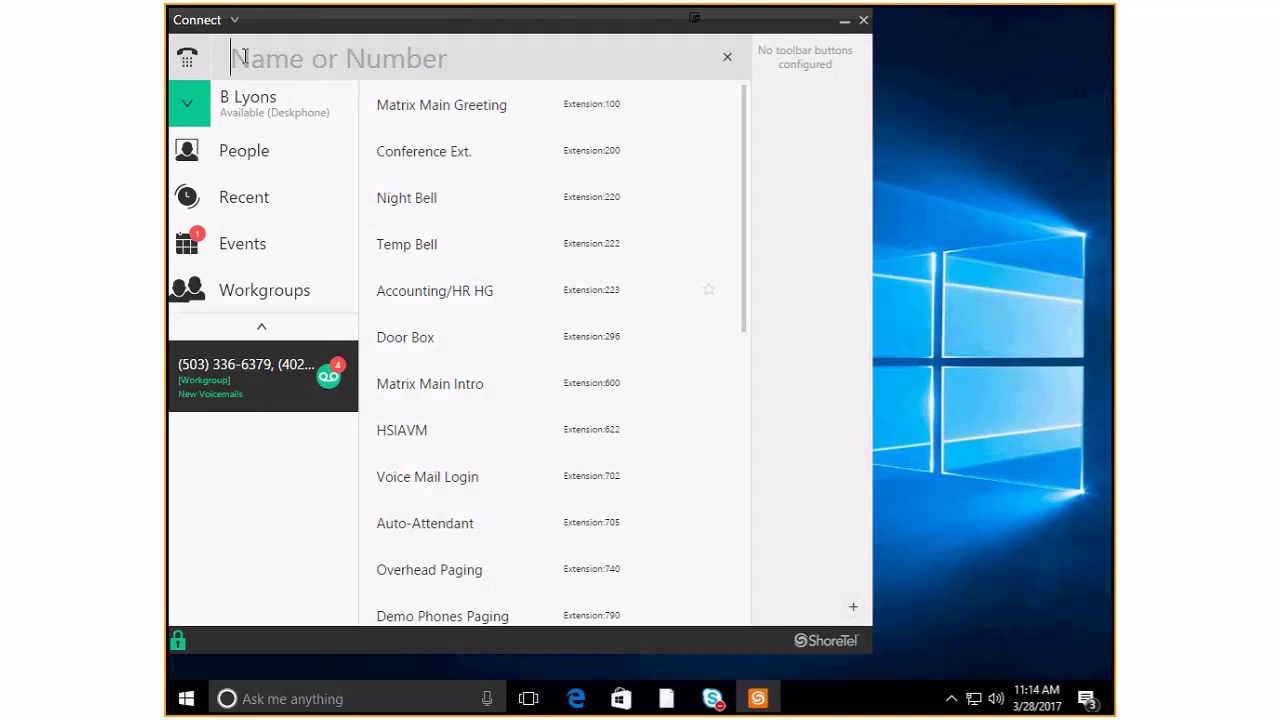
{"action": "type", "text": "eric"}
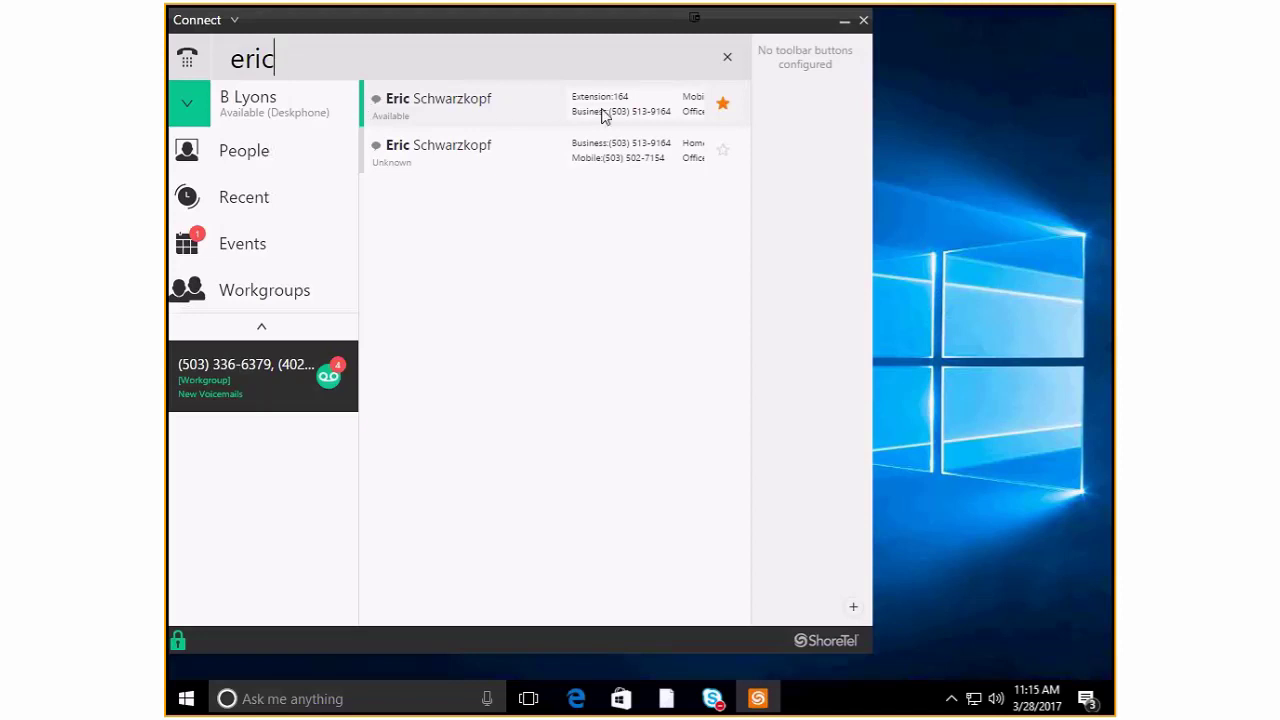
{"action": "right_click", "coordinate": [522, 110]}
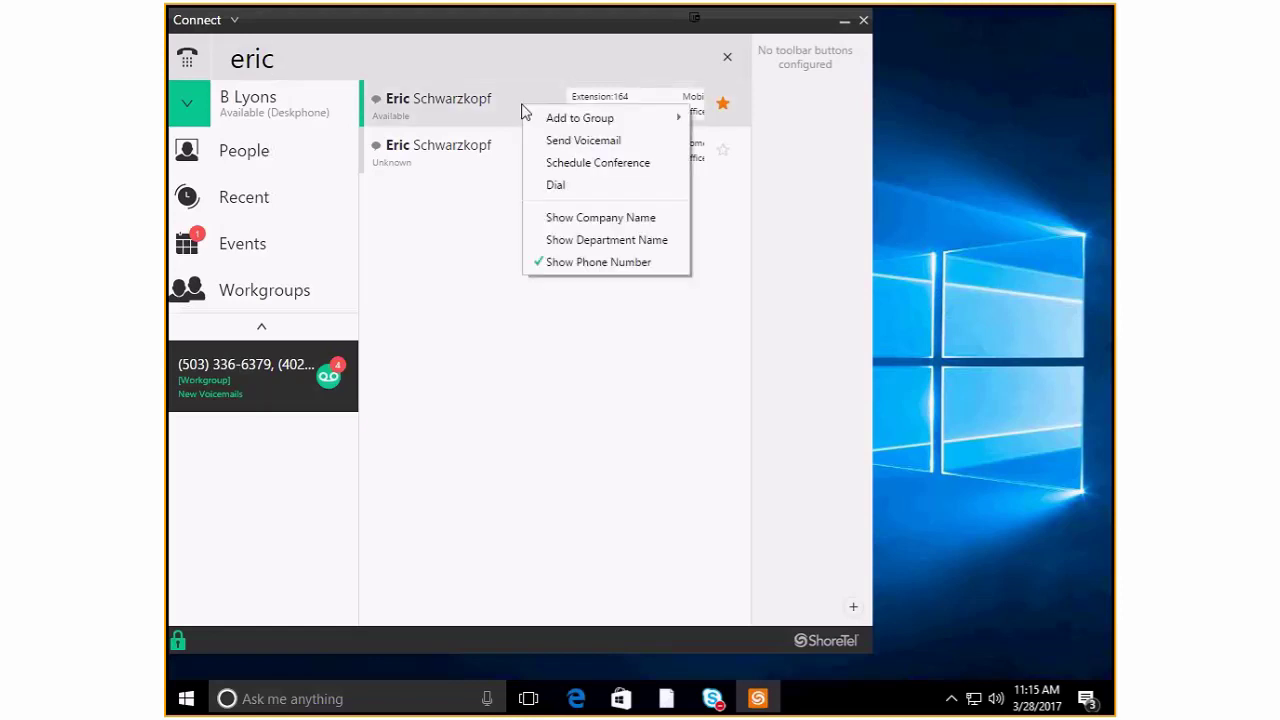
{"action": "left_click", "coordinate": [617, 263]}
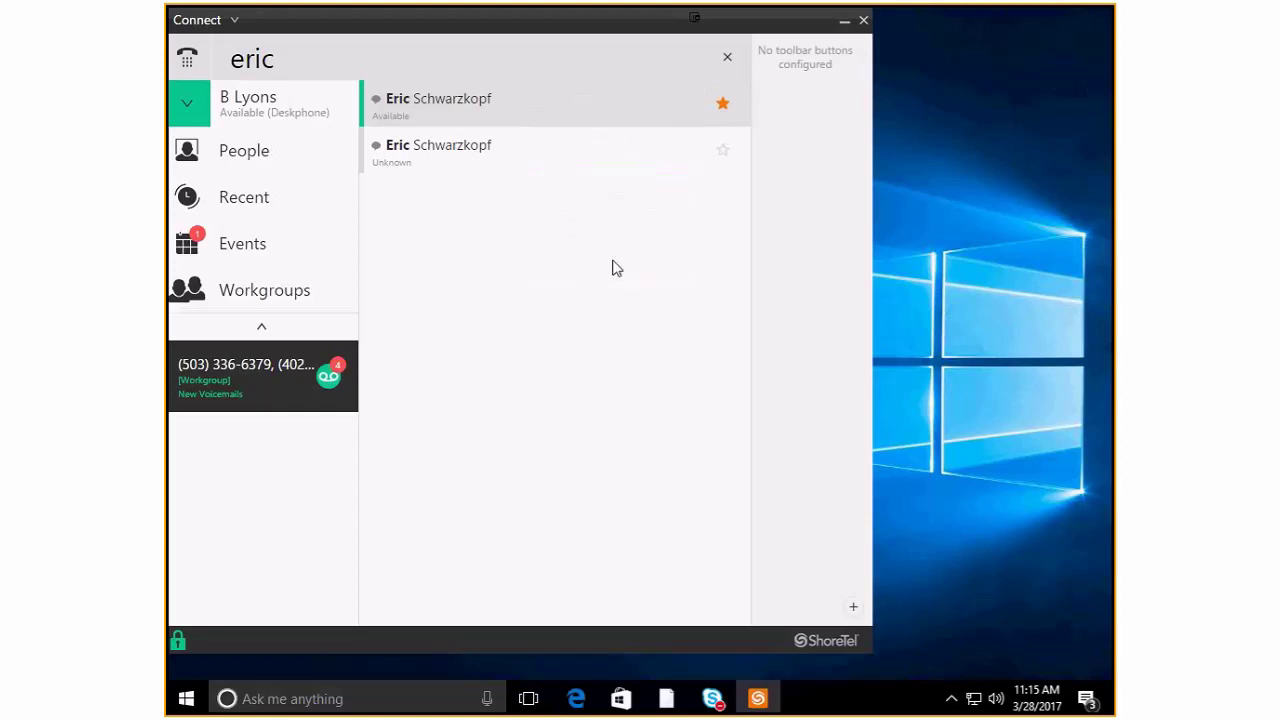
- Turn the phone number display in the search results back on and close the search
{"action": "right_click", "coordinate": [510, 104]}
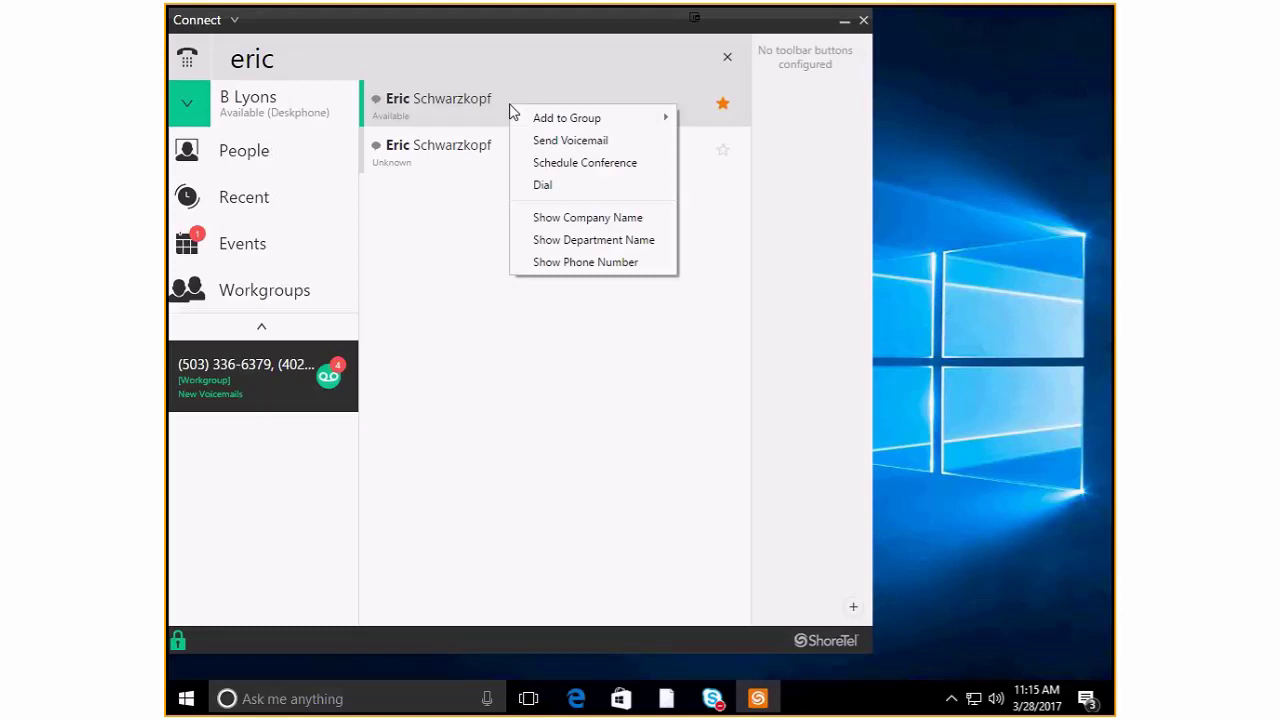
{"action": "left_click", "coordinate": [567, 266]}
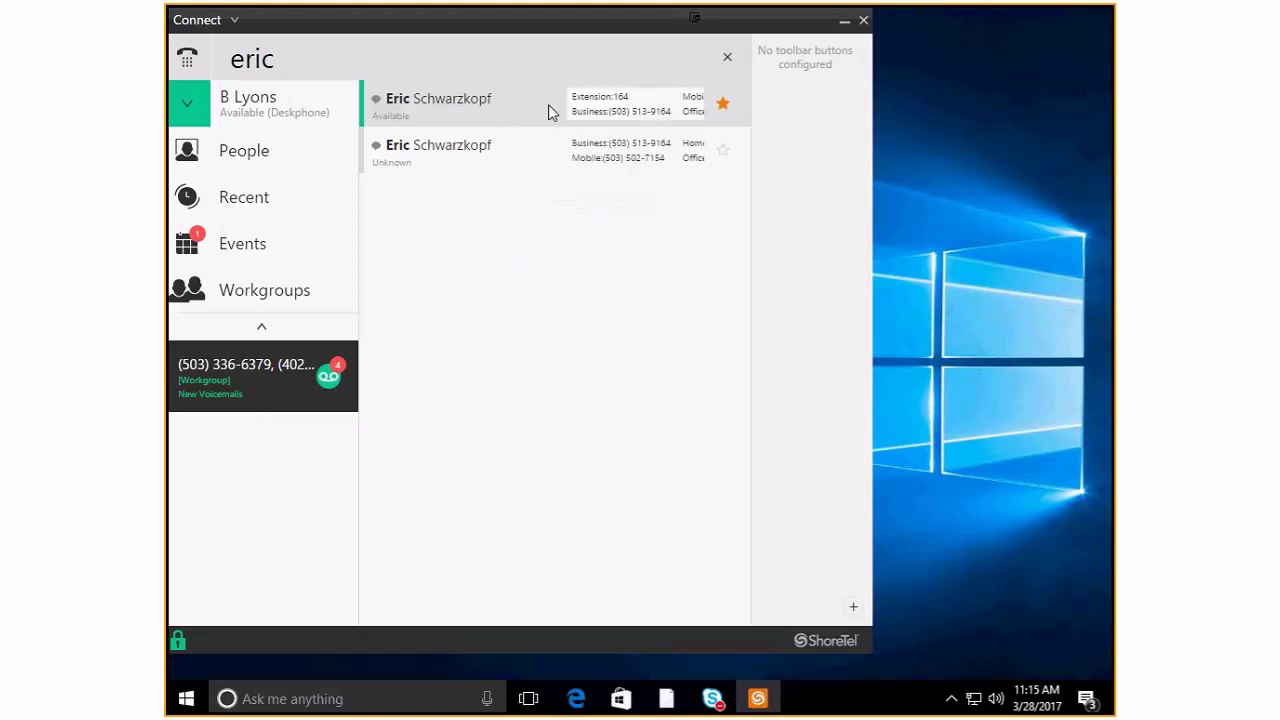
{"action": "left_click", "coordinate": [727, 56]}
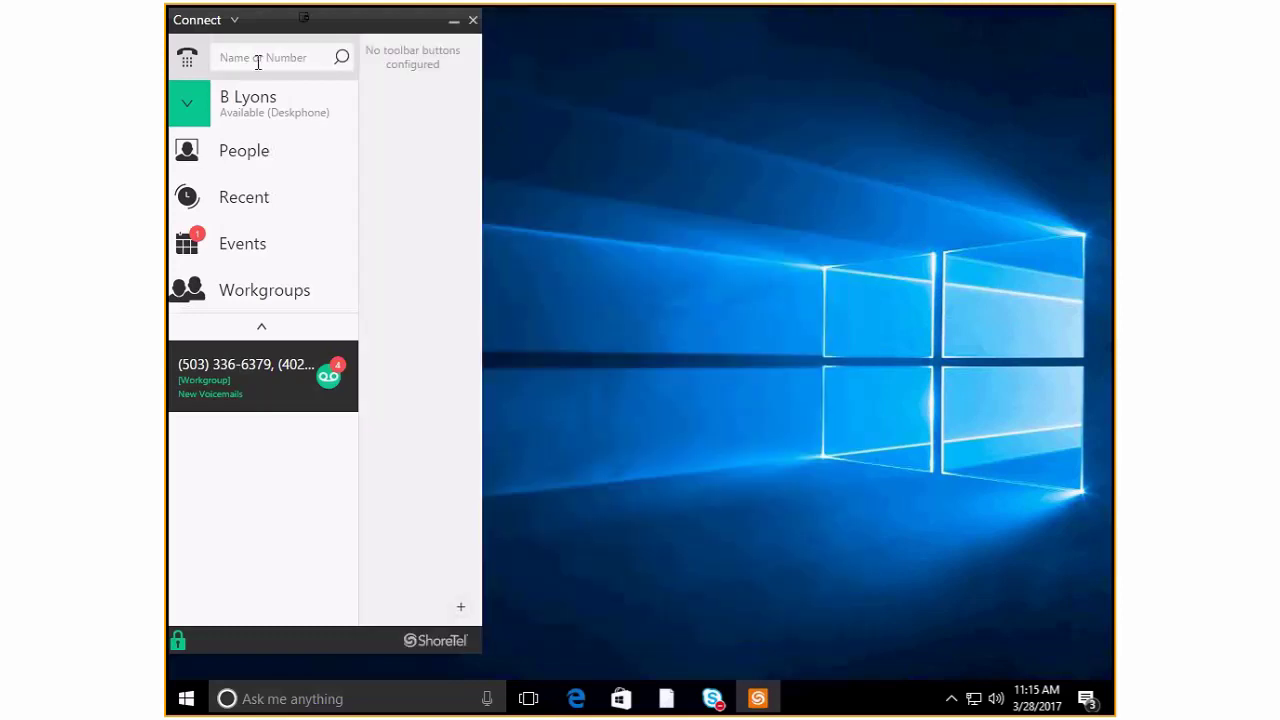
- Bring up the dial pad for calling and close it again
{"action": "left_click", "coordinate": [188, 66]}
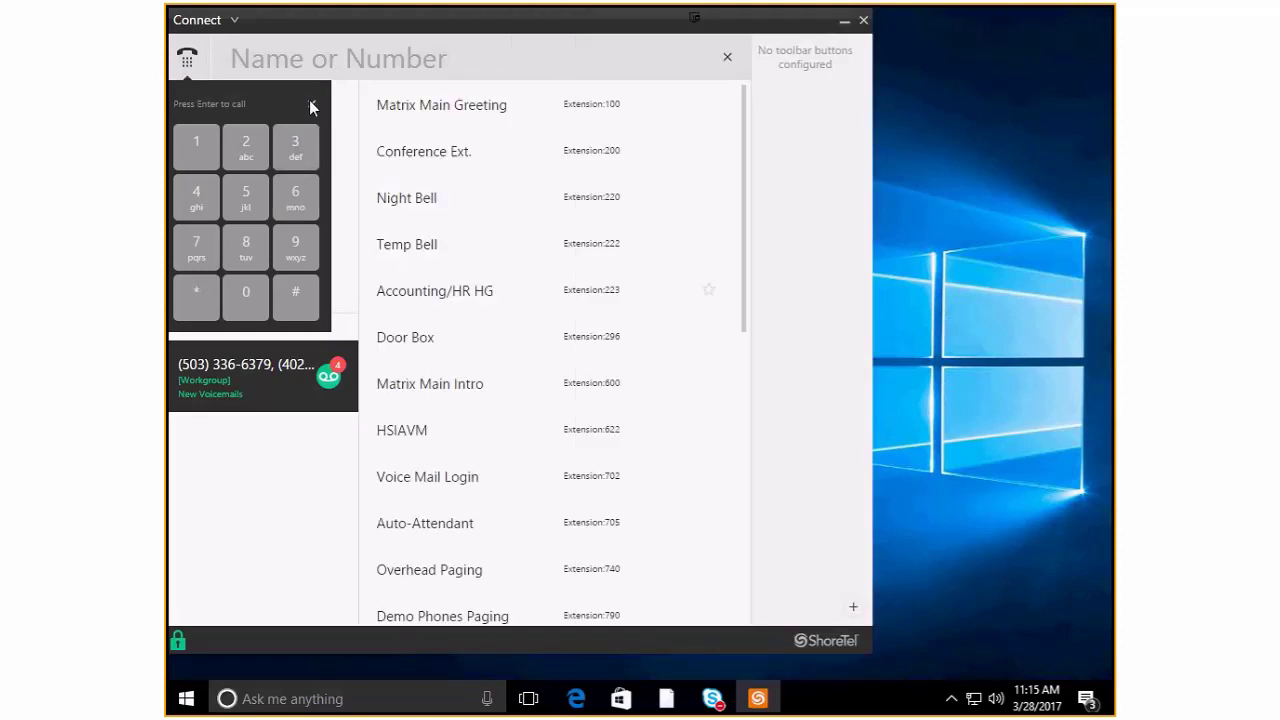
{"action": "left_click", "coordinate": [311, 106]}
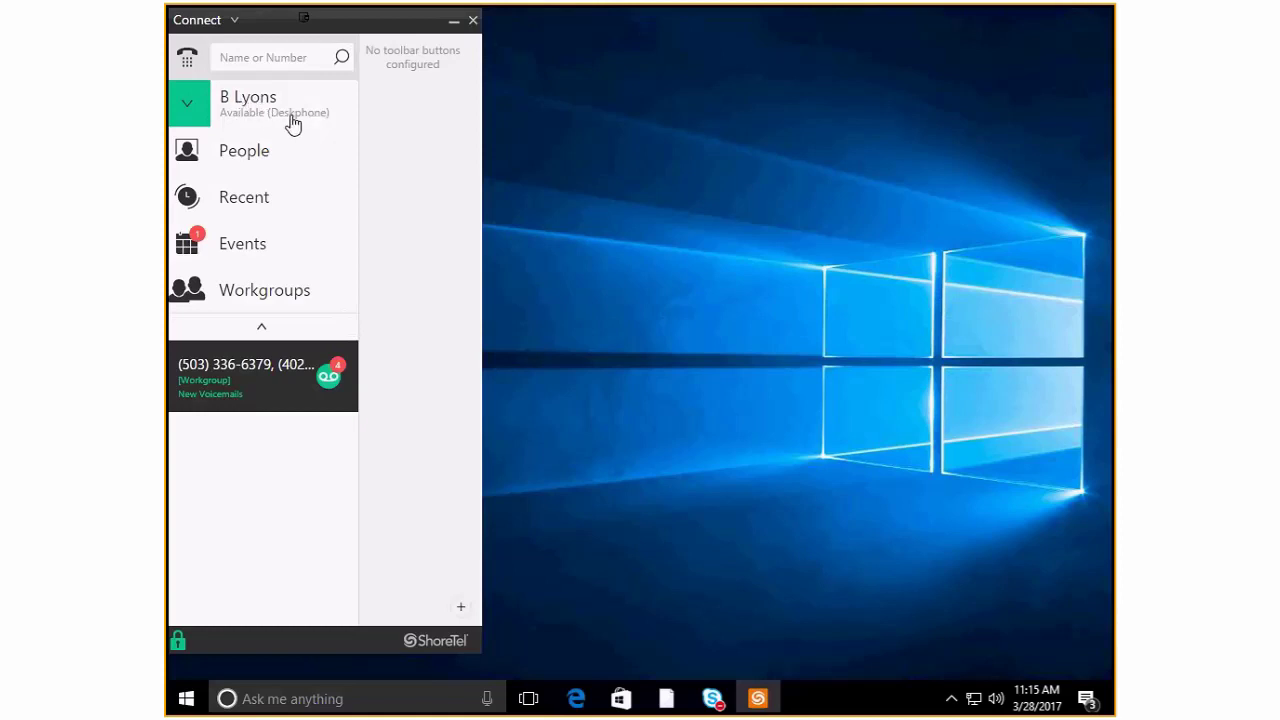
- Switch the availability status to In a Meeting and back to Available
{"action": "left_click", "coordinate": [188, 108]}
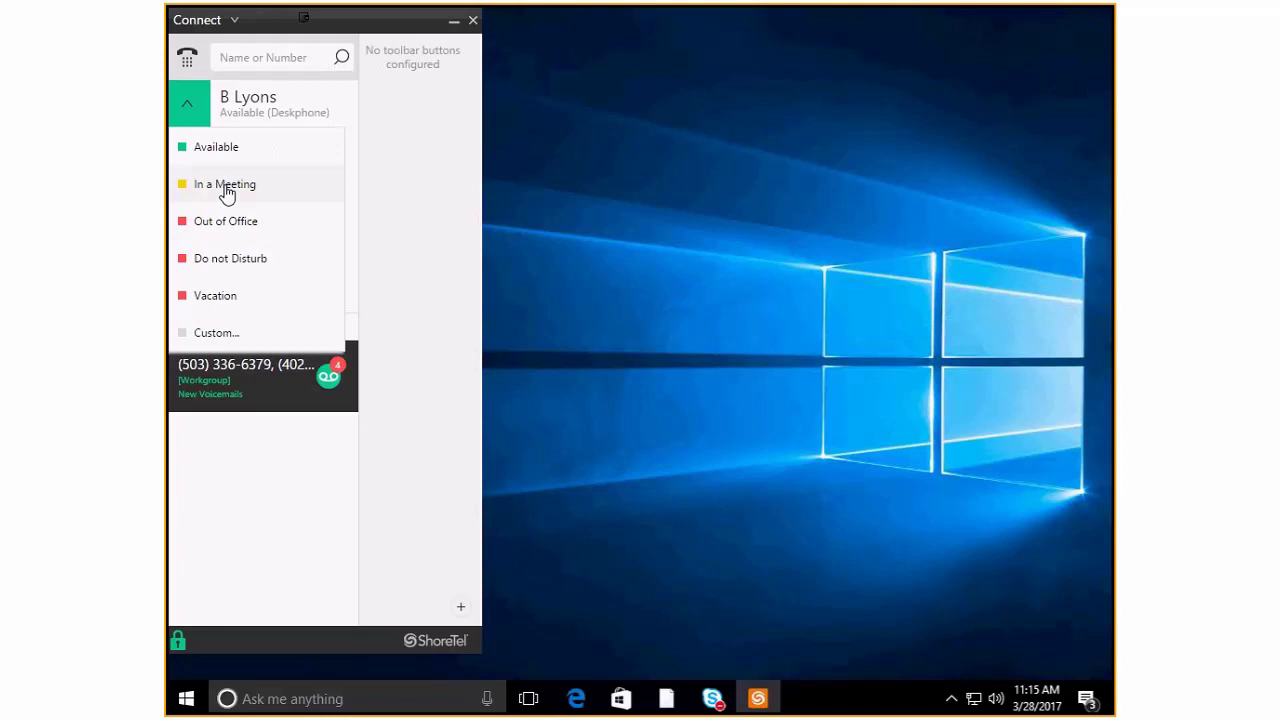
{"action": "left_click", "coordinate": [227, 186]}
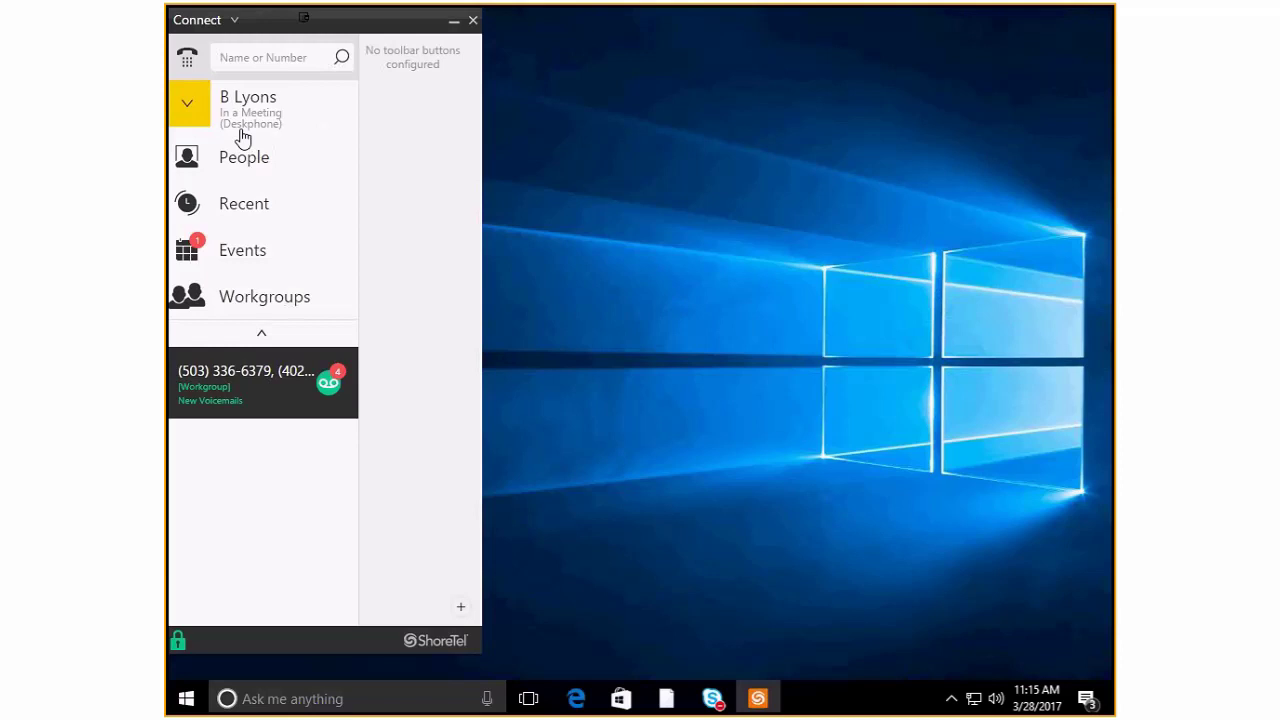
{"action": "left_click", "coordinate": [190, 108]}
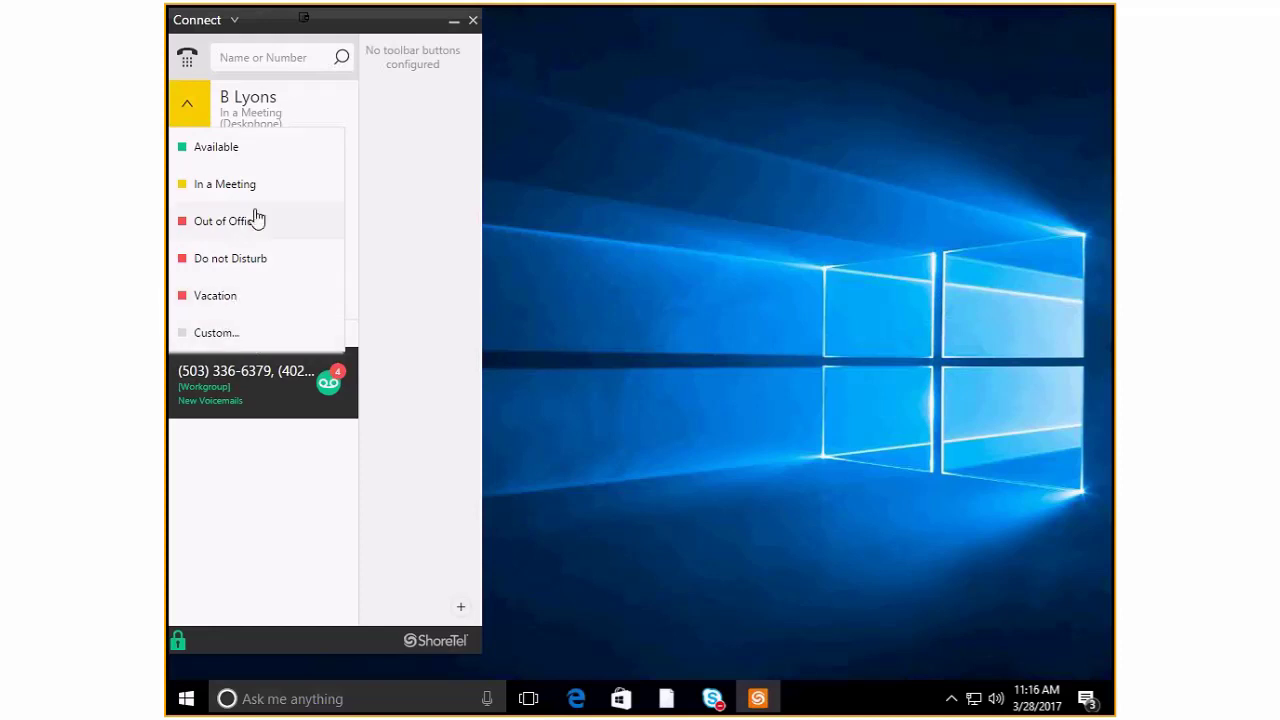
{"action": "left_click", "coordinate": [222, 152]}
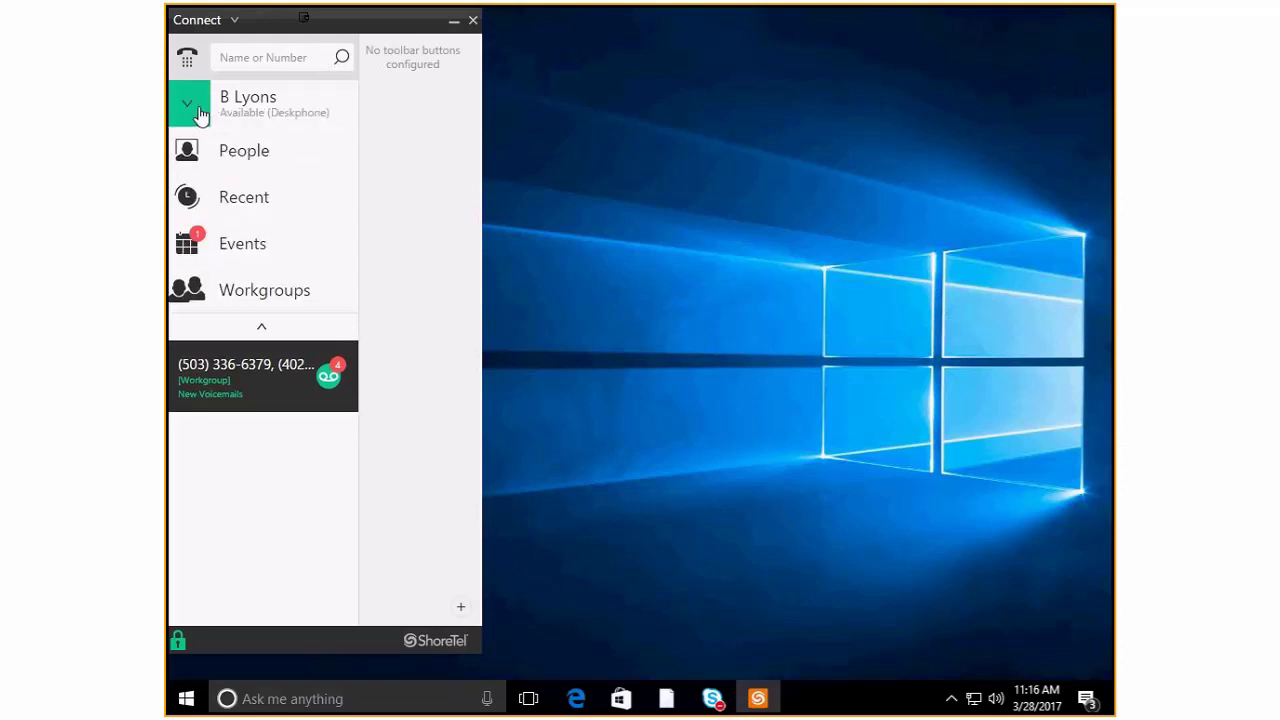
{"action": "left_click", "coordinate": [198, 112]}
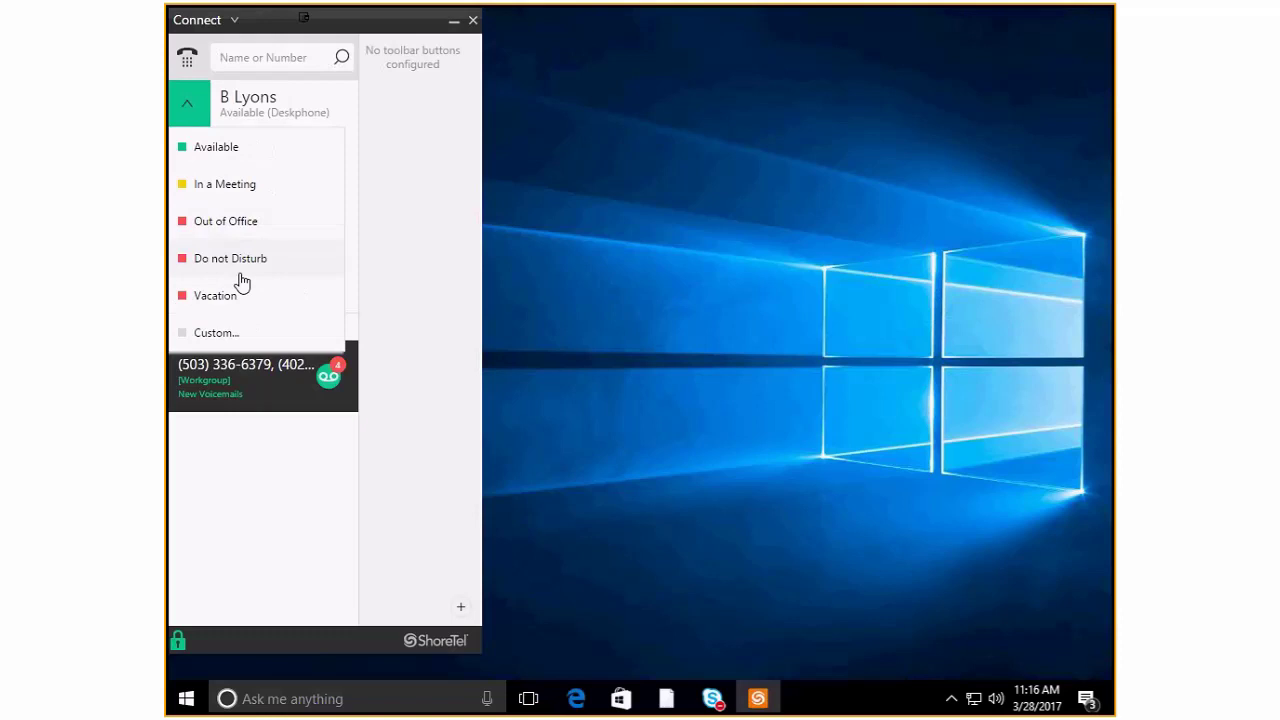
{"action": "left_click", "coordinate": [212, 150]}
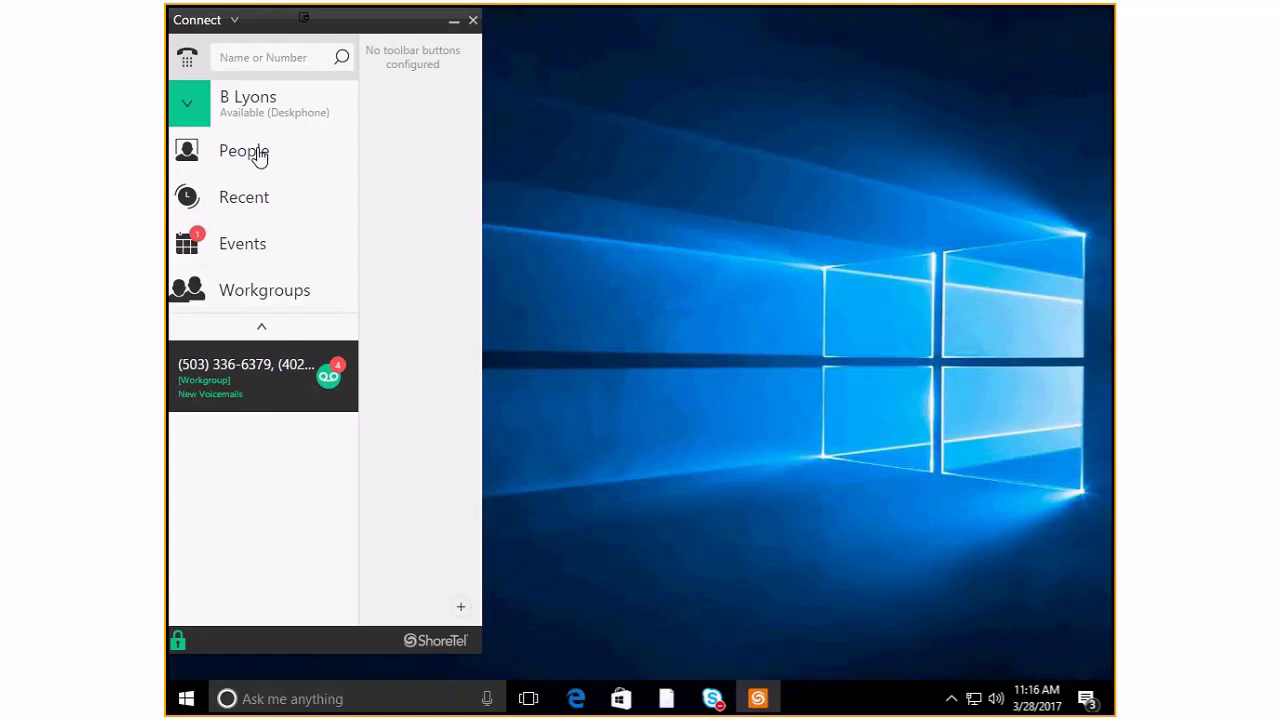
- Remove the ninth, second and third originally listed contacts from the favorites in the People directory
{"action": "left_click", "coordinate": [258, 158]}
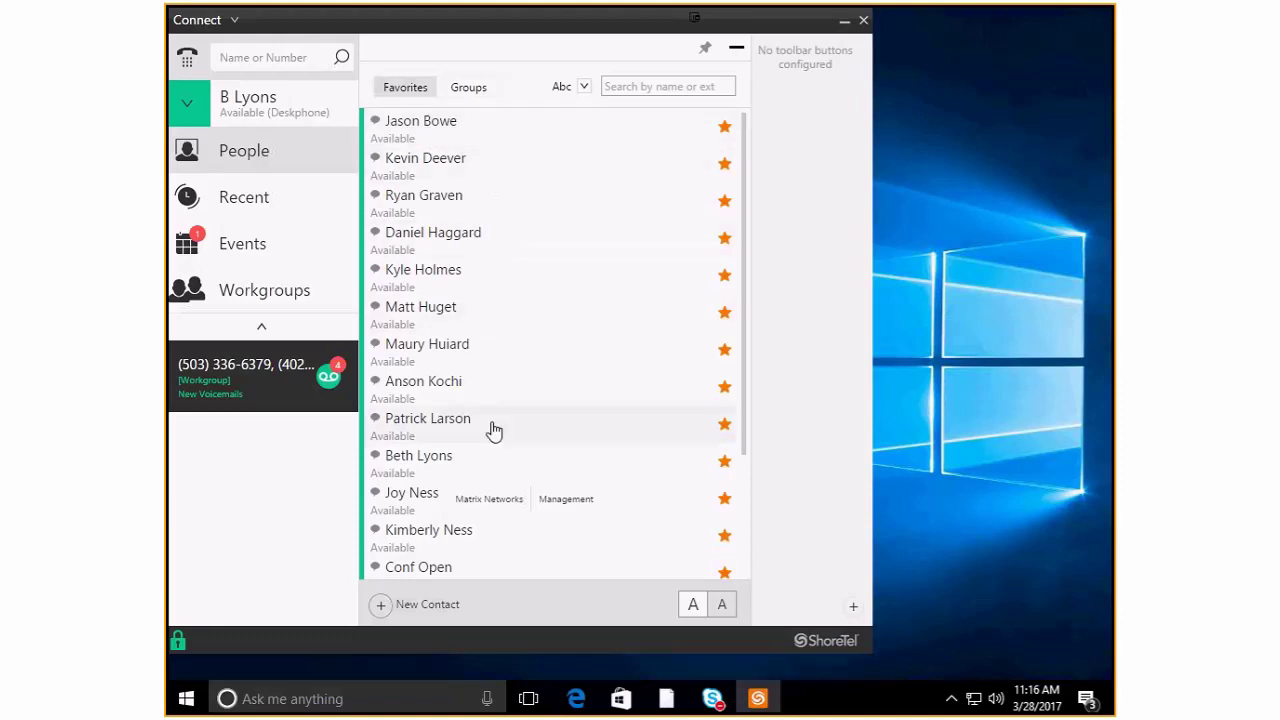
{"action": "left_click", "coordinate": [726, 428]}
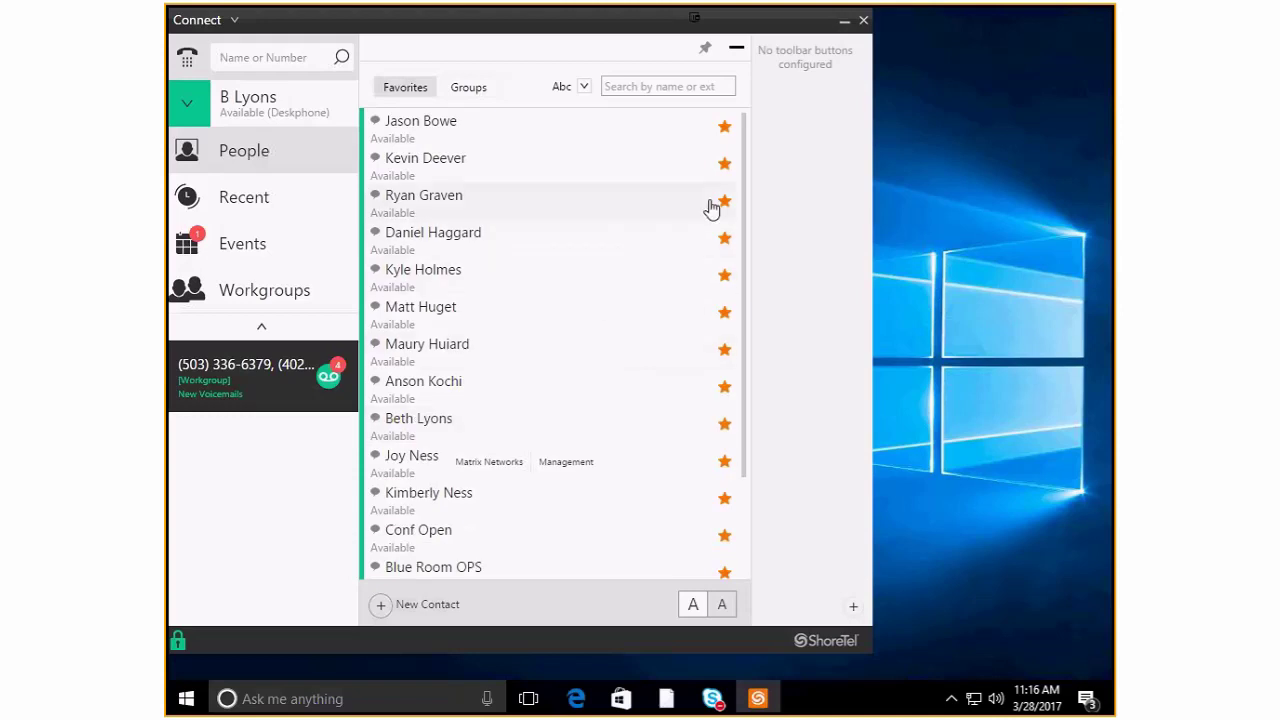
{"action": "left_click", "coordinate": [722, 163]}
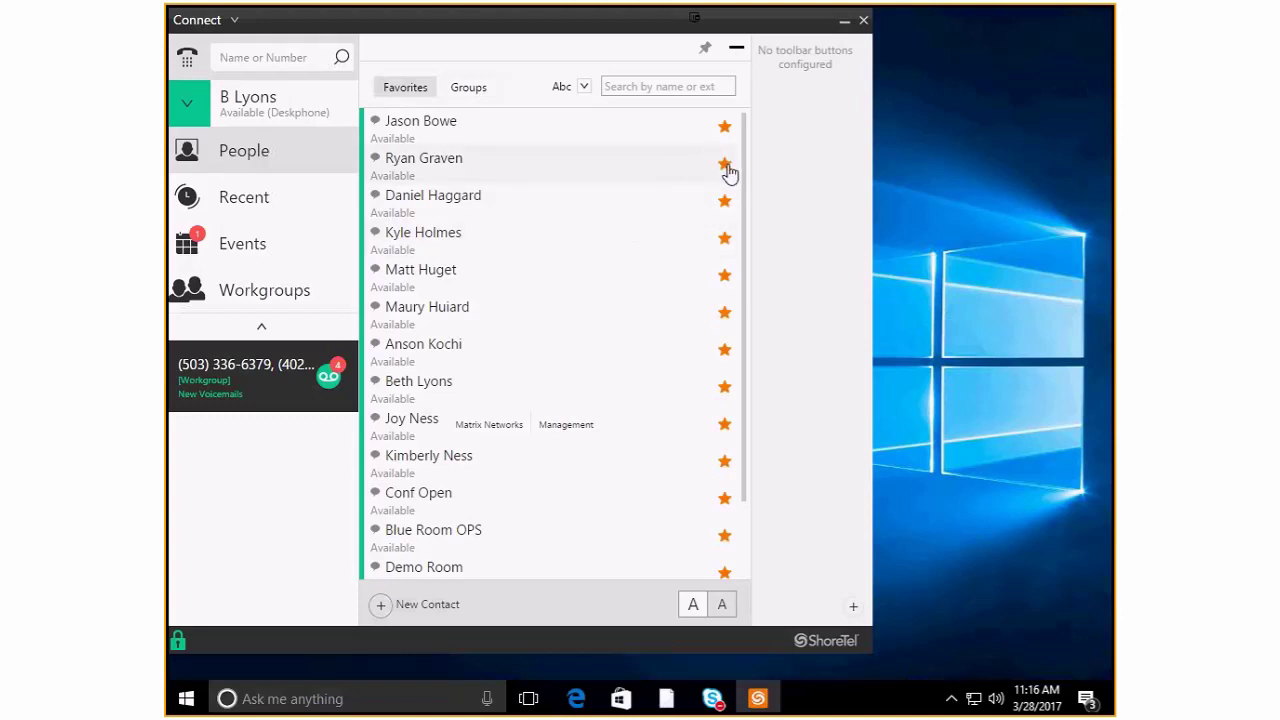
{"action": "left_click", "coordinate": [725, 165]}
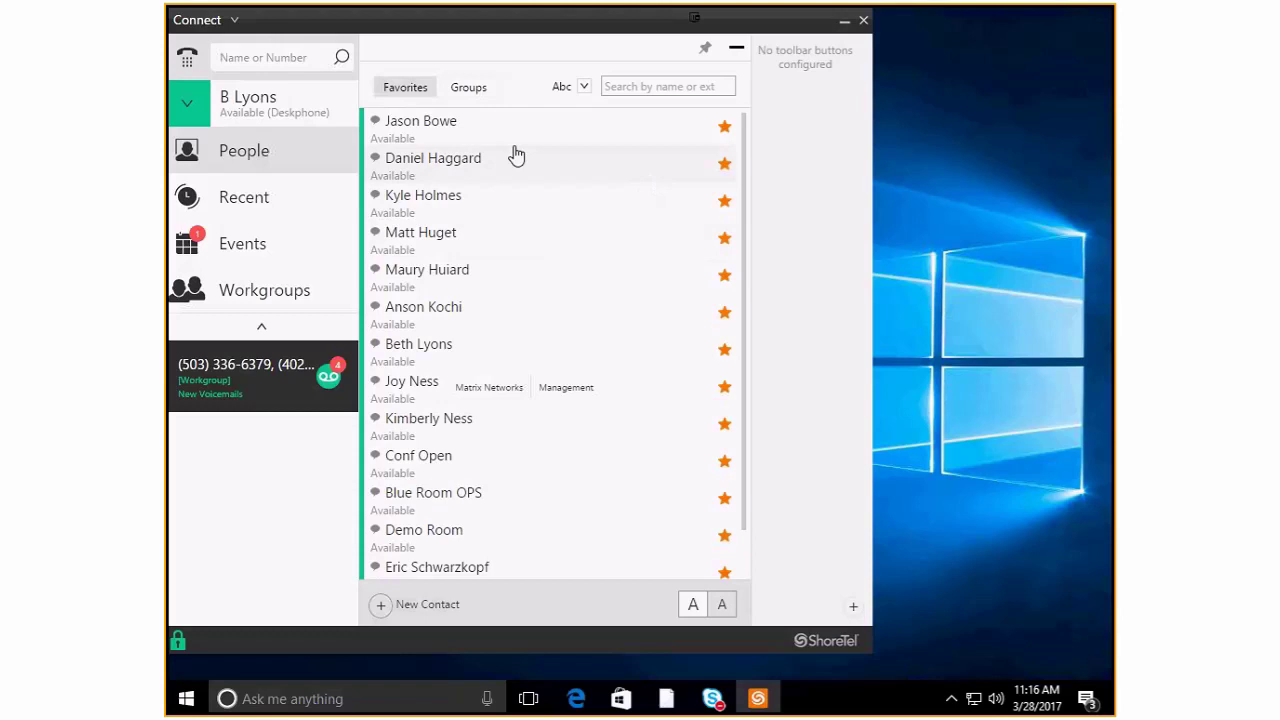
- Search the directory by first name for the last removed contact, mark the first match as a favorite and close the search
{"action": "left_click", "coordinate": [278, 57]}
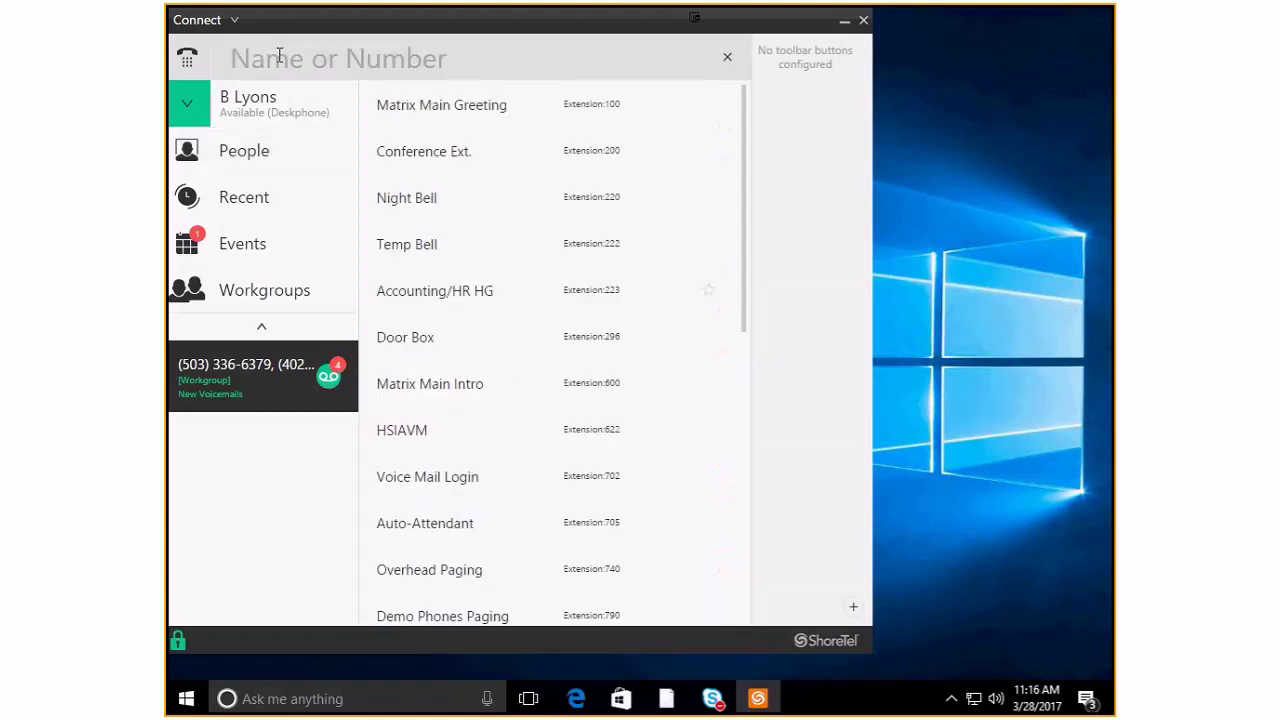
{"action": "type", "text": "ryan"}
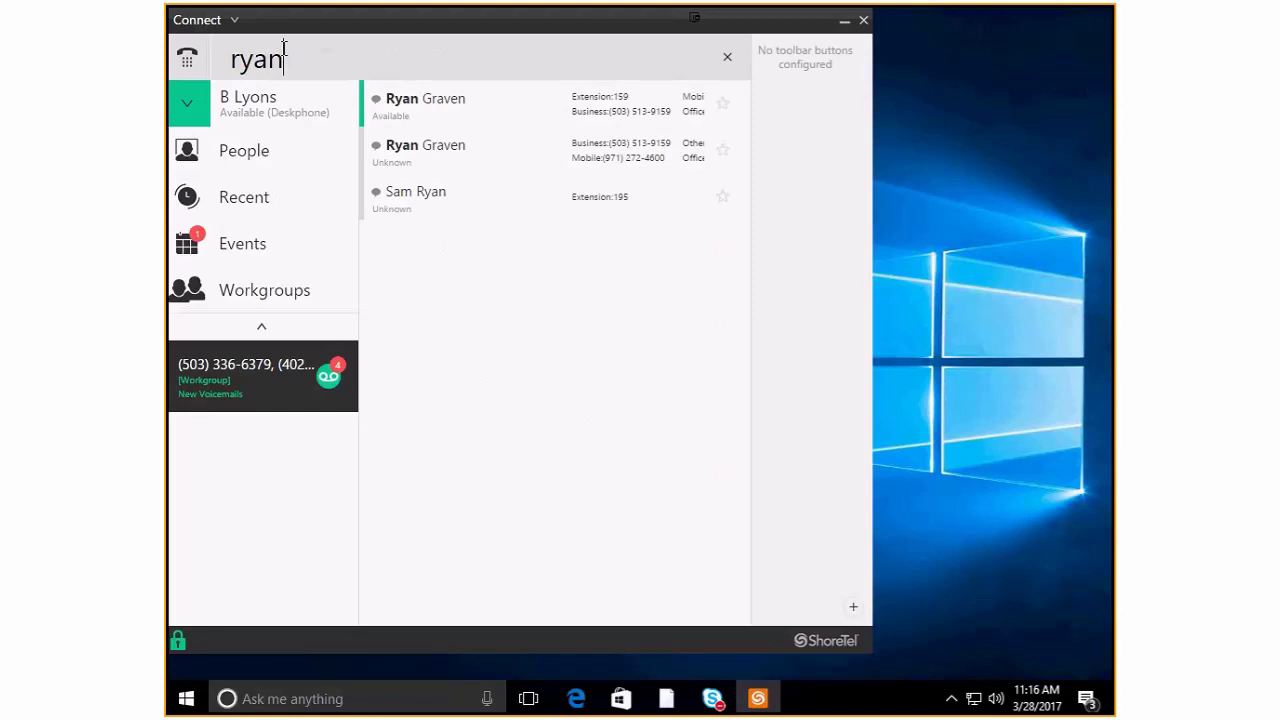
{"action": "left_click", "coordinate": [723, 106]}
{"action": "left_click", "coordinate": [725, 61]}
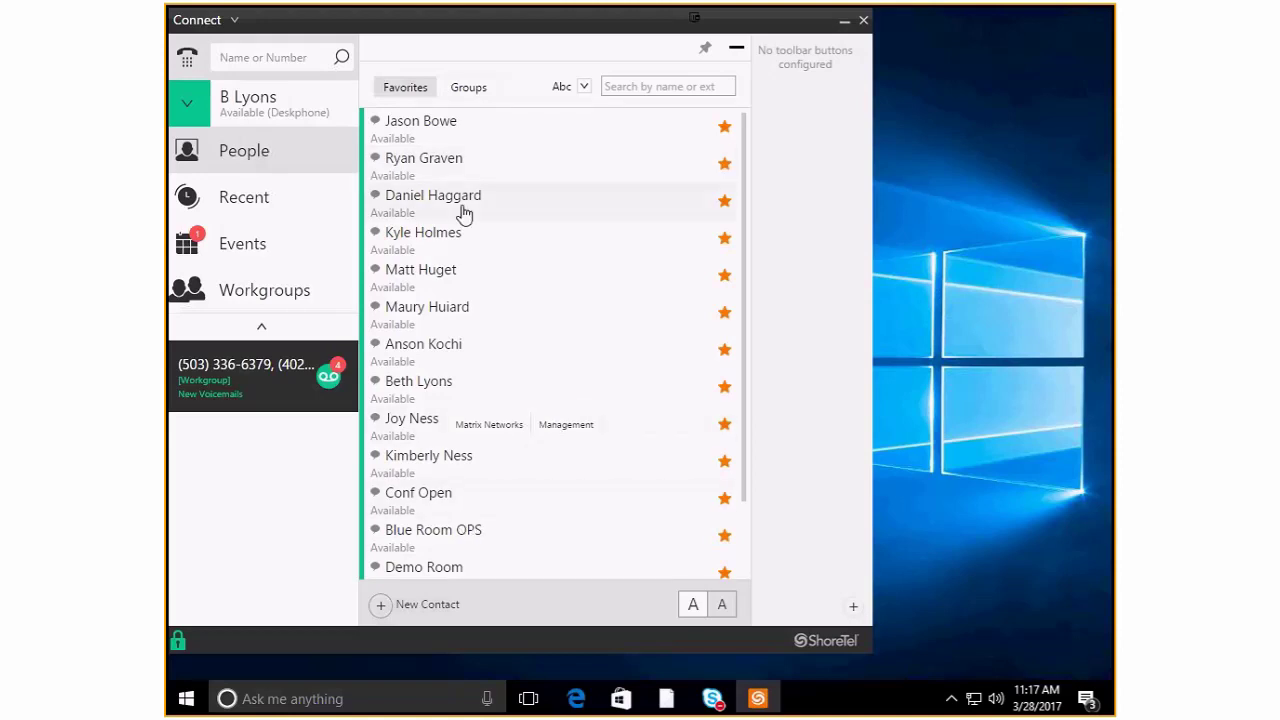
- Display the contact groups and examine the Operations group's details with the people list collapsed
{"action": "left_click", "coordinate": [461, 92]}
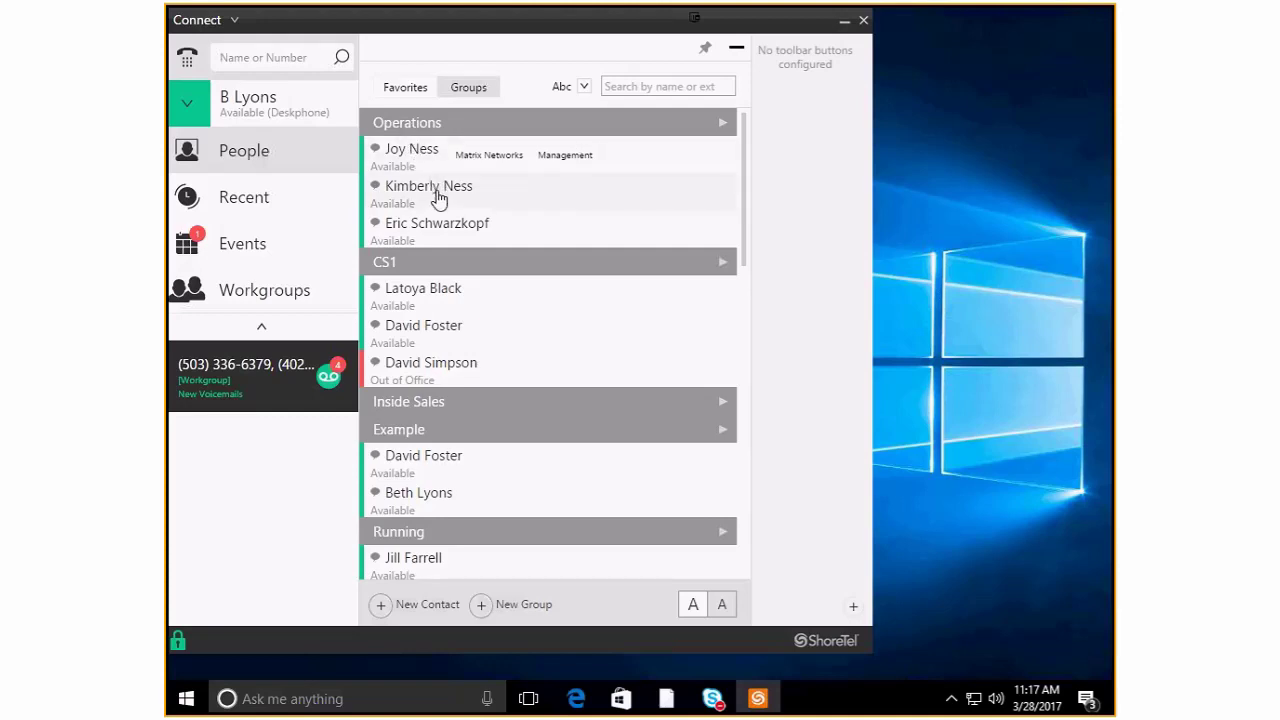
{"action": "left_click", "coordinate": [720, 127]}
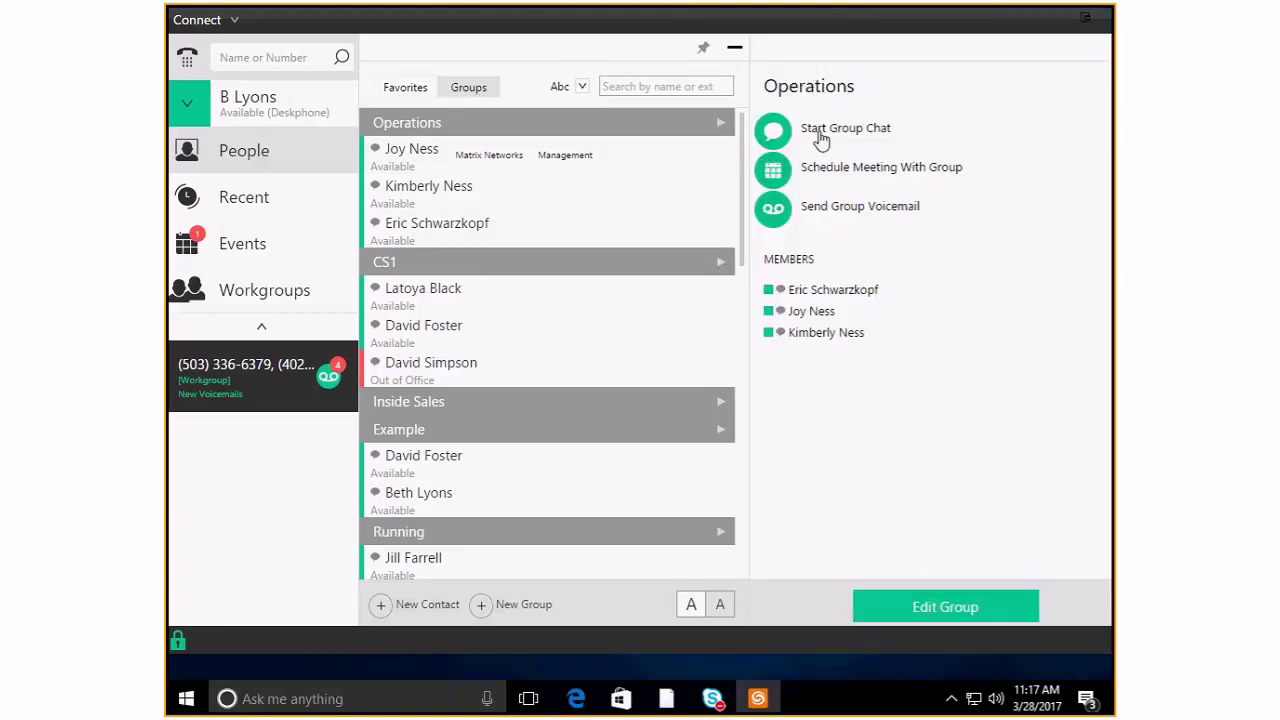
{"action": "left_click", "coordinate": [736, 52]}
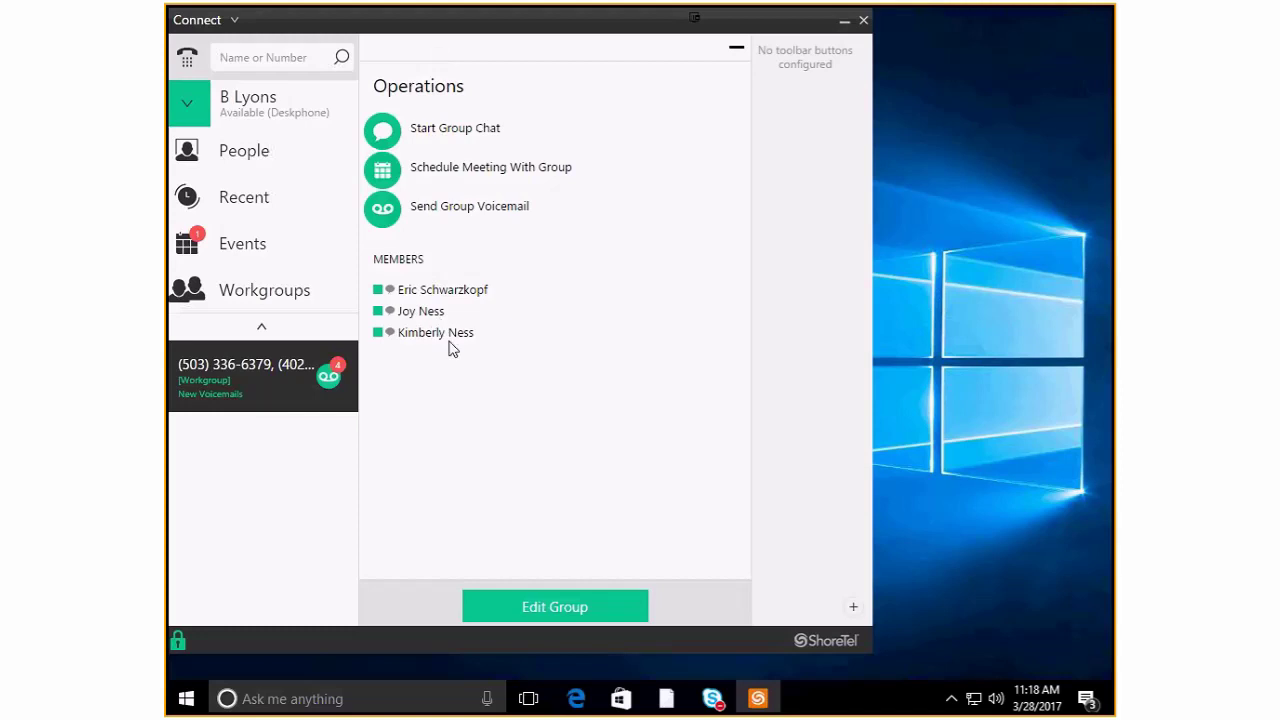
- Add the third contact from a first-name directory search to the Operations group's members and save the group
{"action": "left_click", "coordinate": [543, 608]}
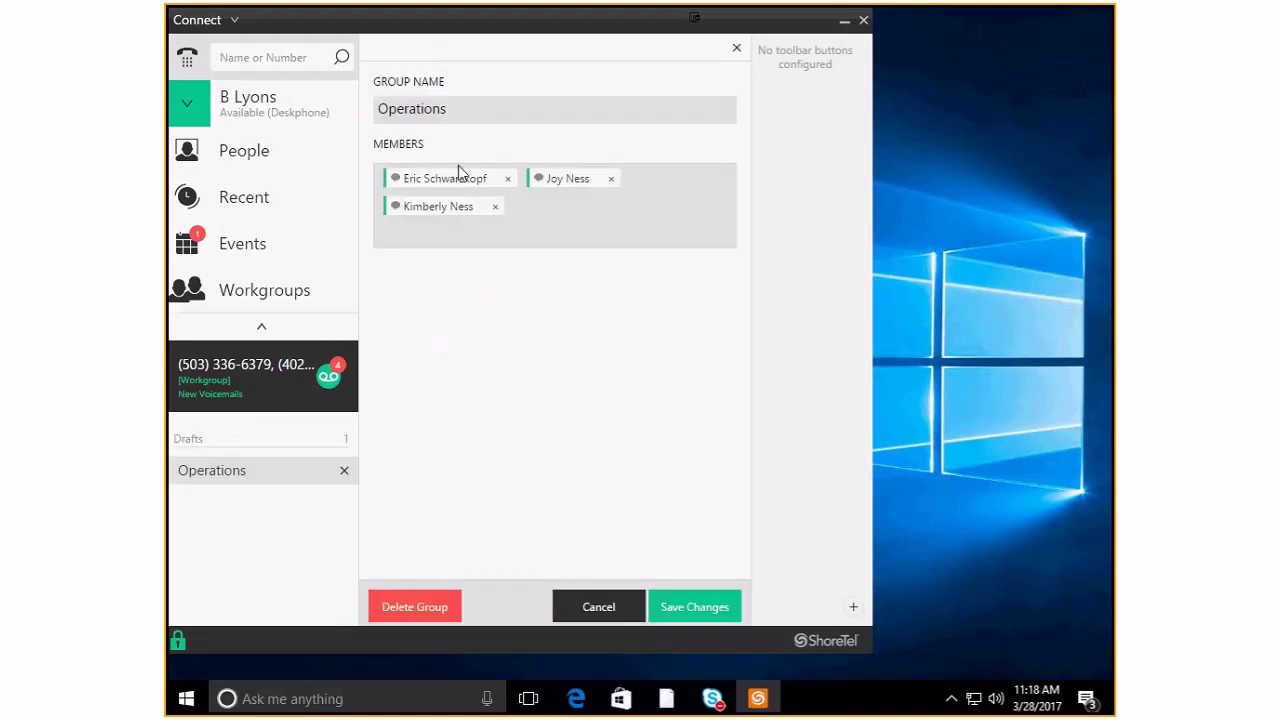
{"action": "left_click", "coordinate": [285, 55]}
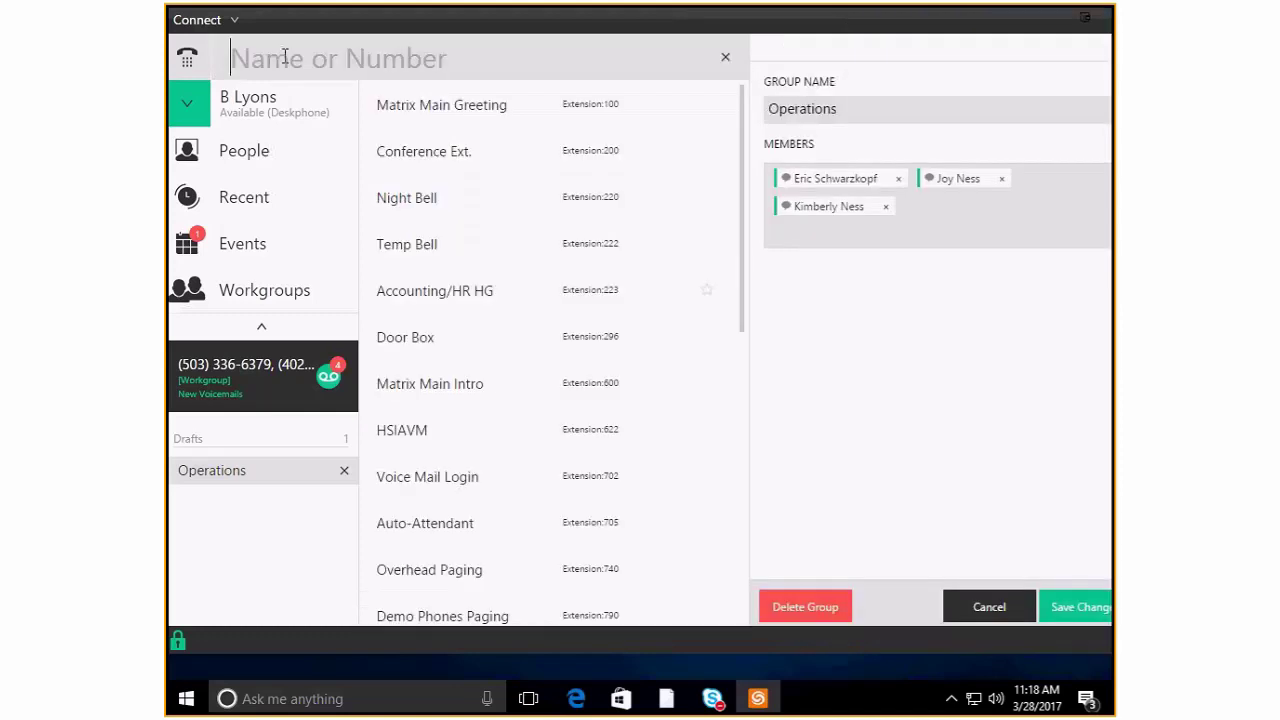
{"action": "type", "text": "david"}
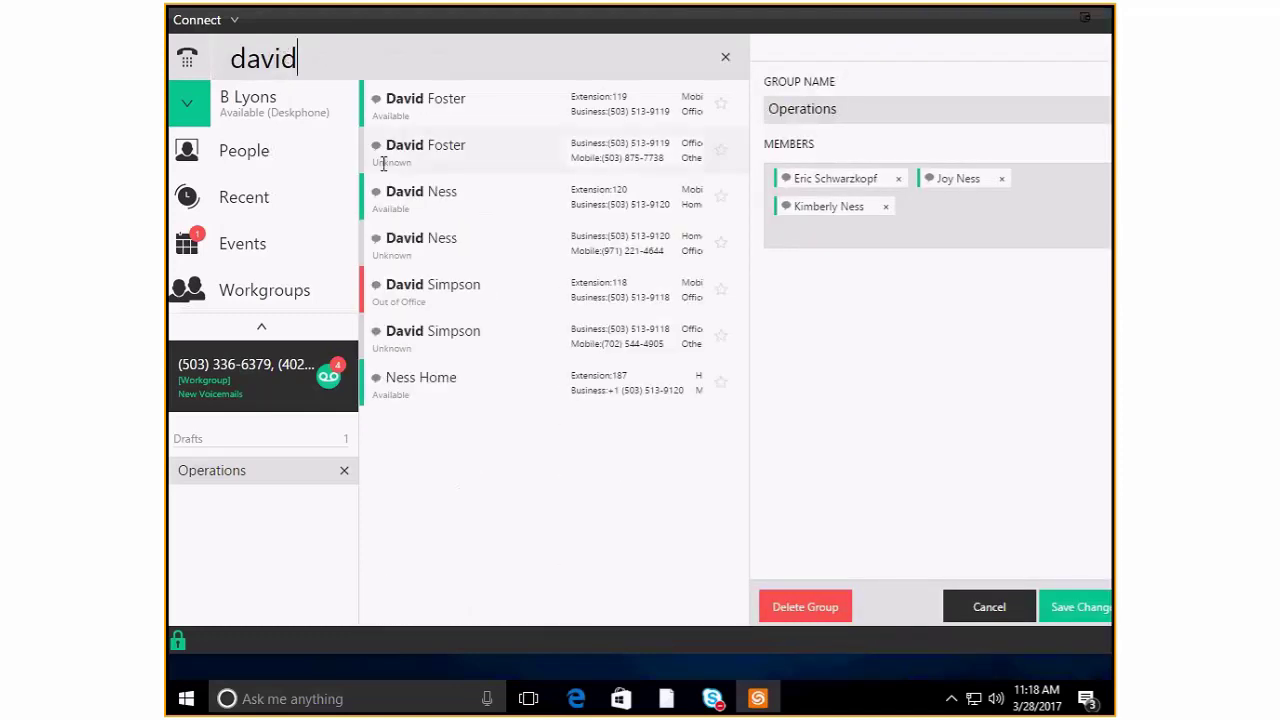
{"action": "left_click_drag", "start_coordinate": [415, 193], "coordinate": [784, 236]}
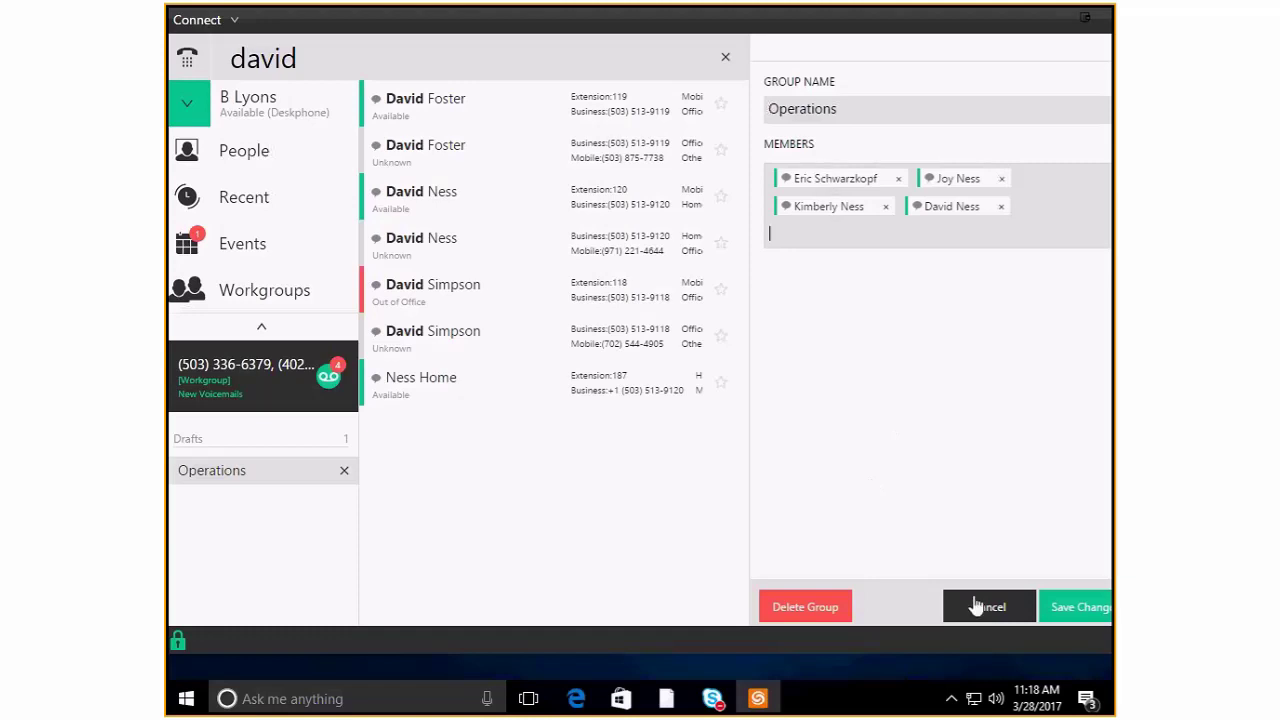
{"action": "left_click", "coordinate": [1065, 610]}
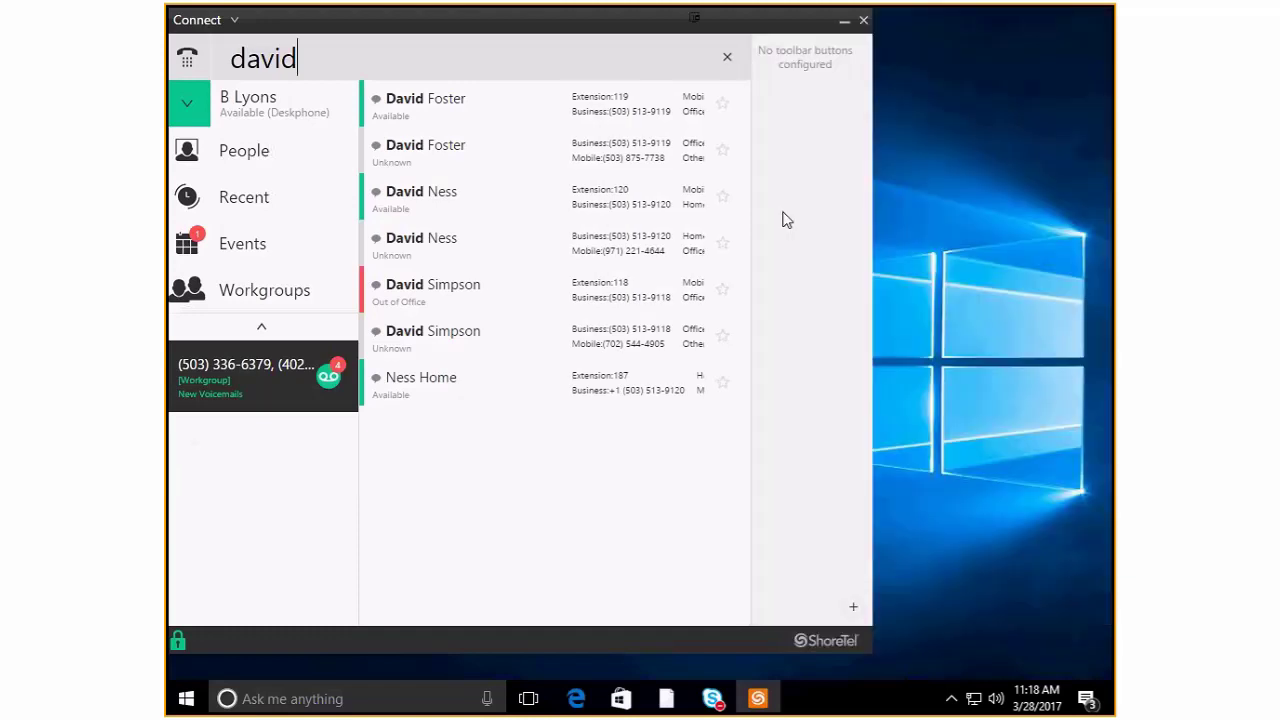
{"action": "left_click", "coordinate": [727, 56]}
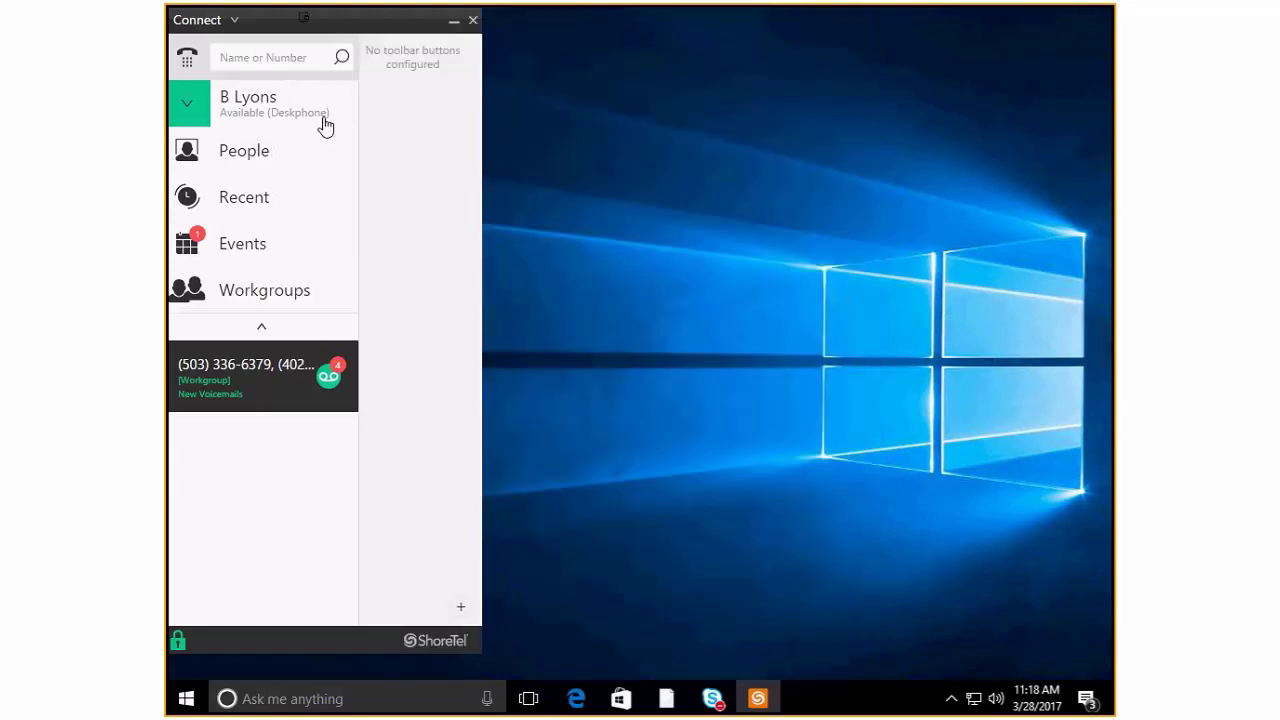
- Start a new contact group in the People directory and name it "test group"
{"action": "left_click", "coordinate": [233, 151]}
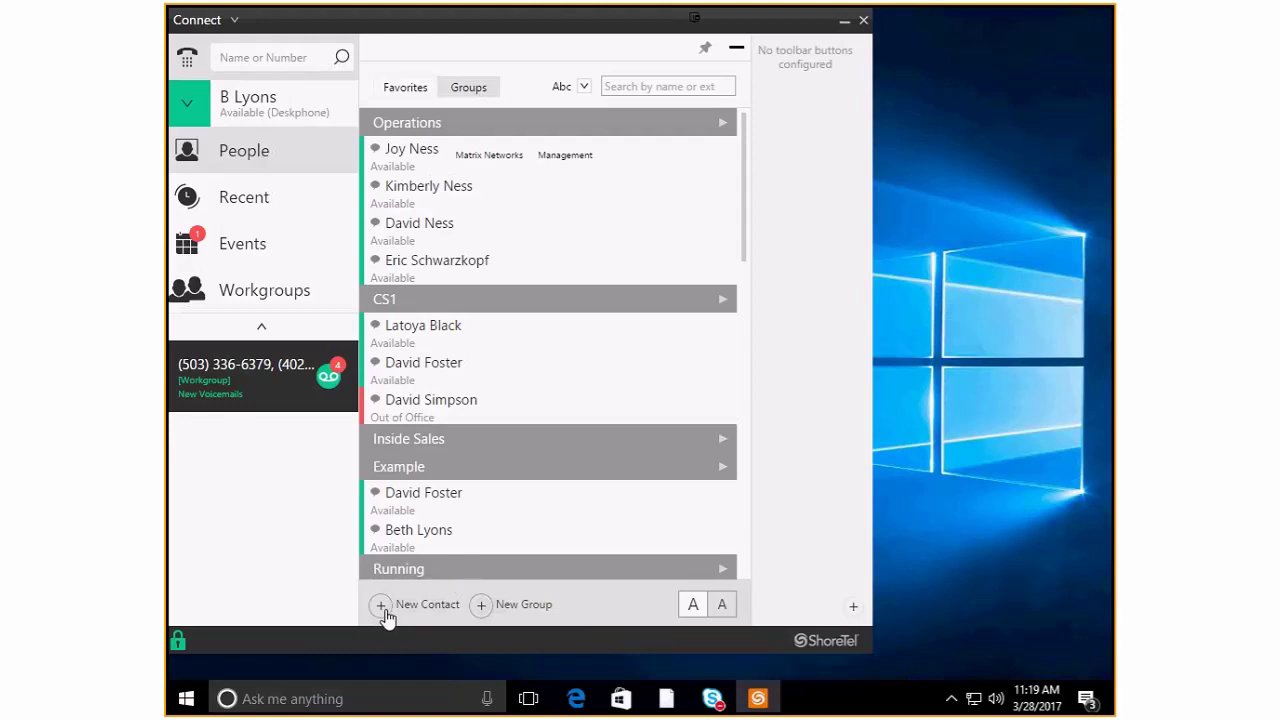
{"action": "left_click", "coordinate": [481, 607]}
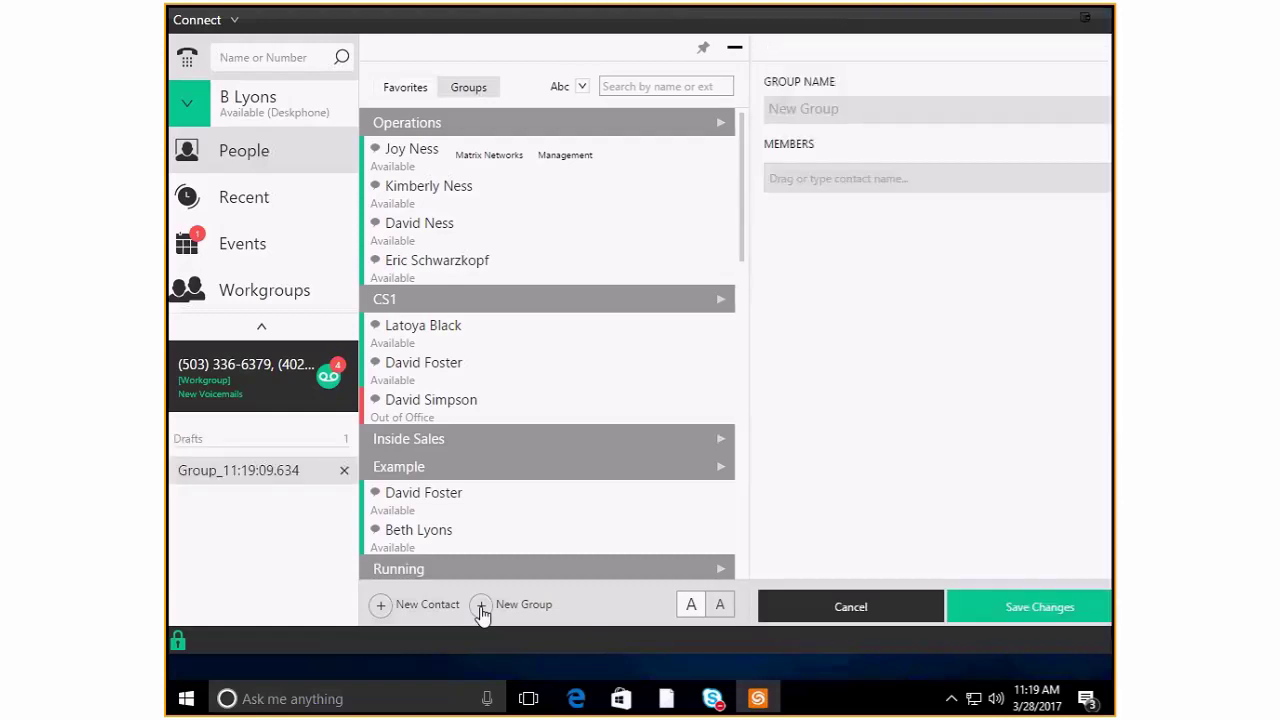
{"action": "left_click", "coordinate": [790, 110]}
{"action": "type", "text": "test group"}
- Add the first match of three first-name searches to the members, replacing the second member with the Operations group's fourth contact
{"action": "left_click", "coordinate": [816, 177]}
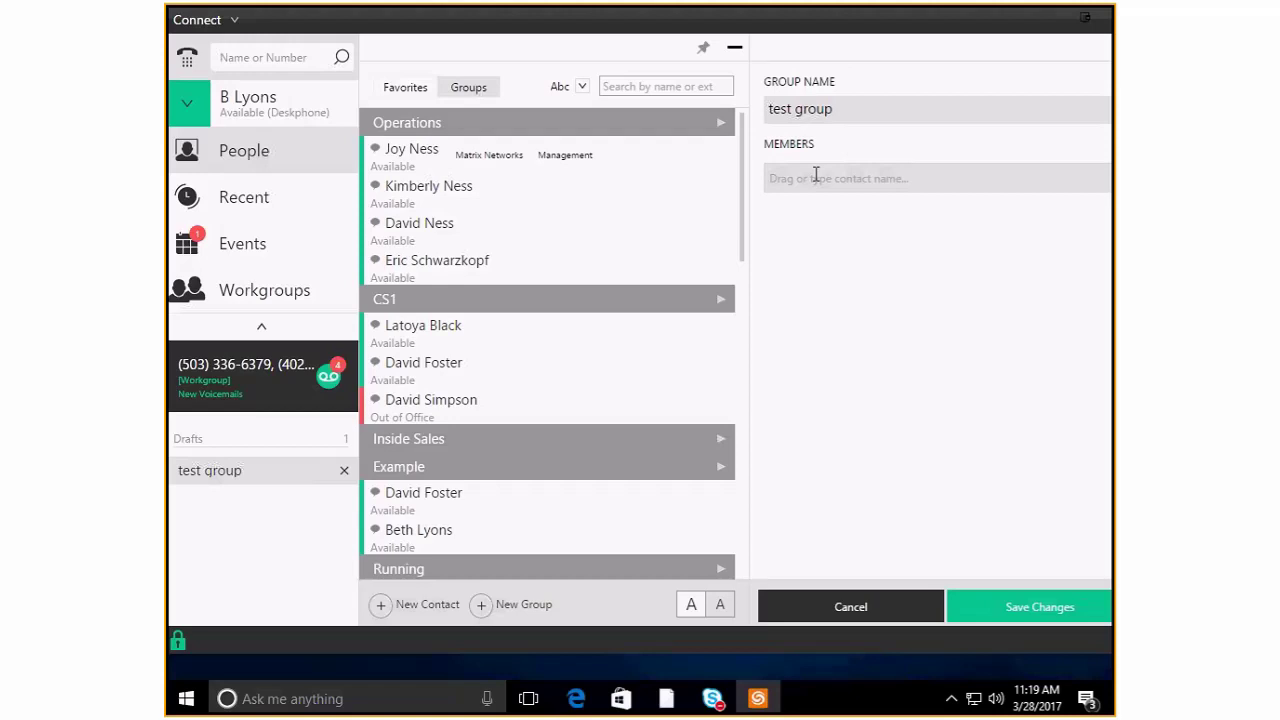
{"action": "type", "text": "kim"}
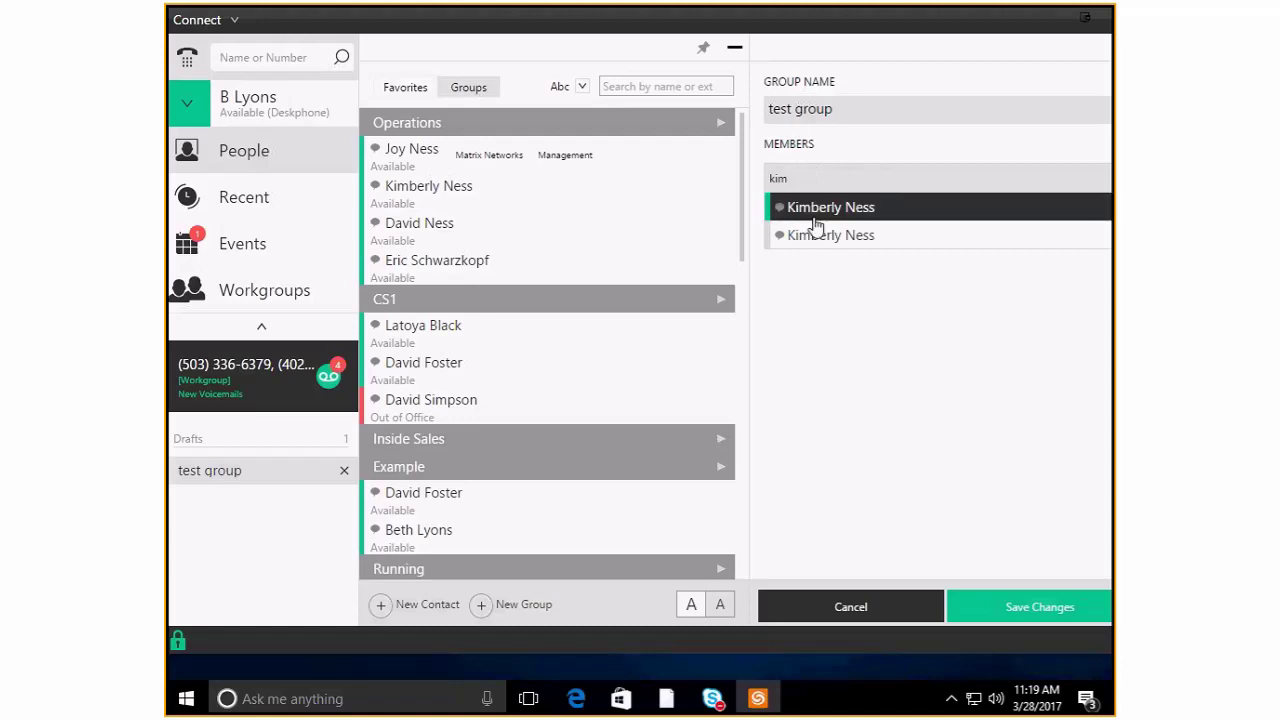
{"action": "left_click", "coordinate": [815, 215]}
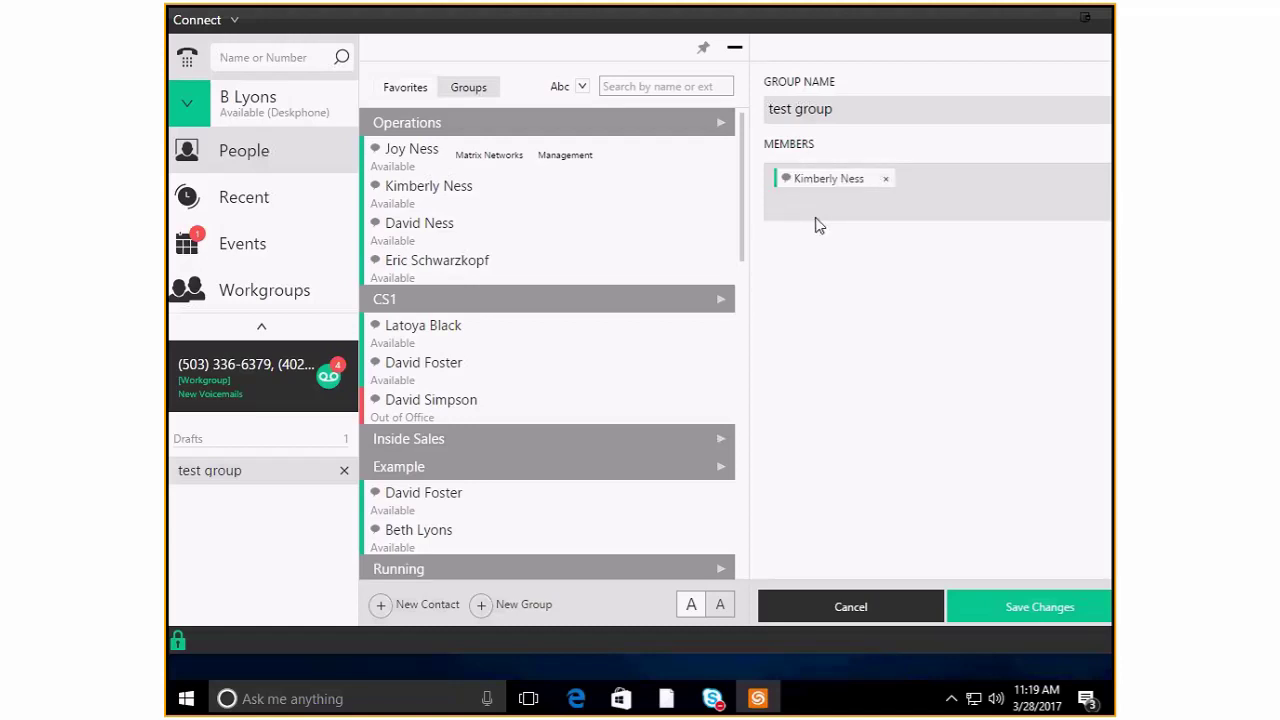
{"action": "type", "text": "lexie"}
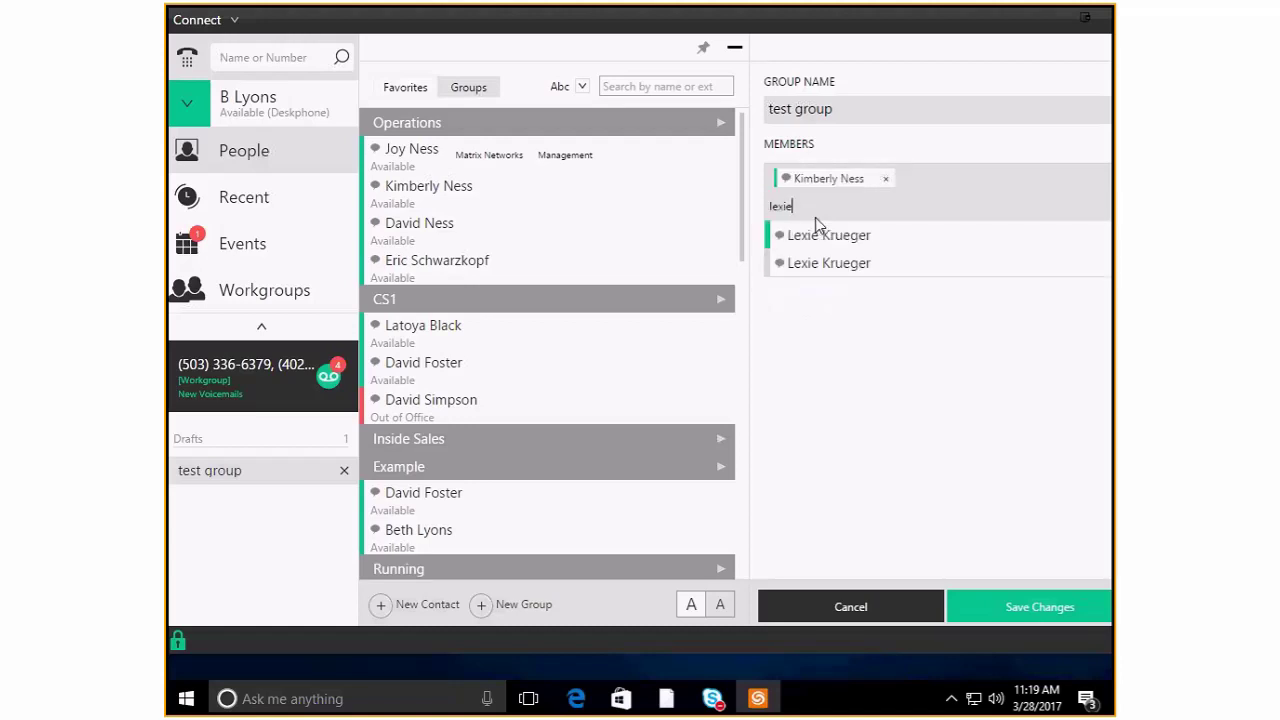
{"action": "left_click", "coordinate": [822, 234]}
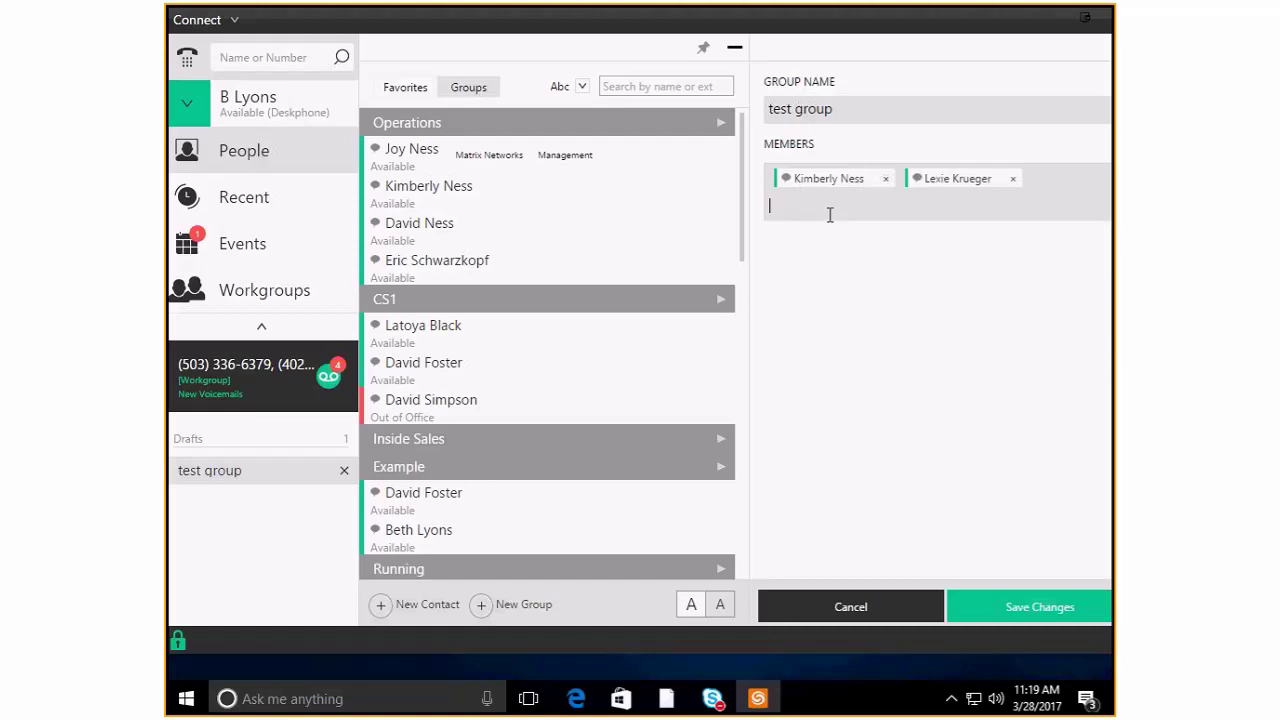
{"action": "type", "text": "danie"}
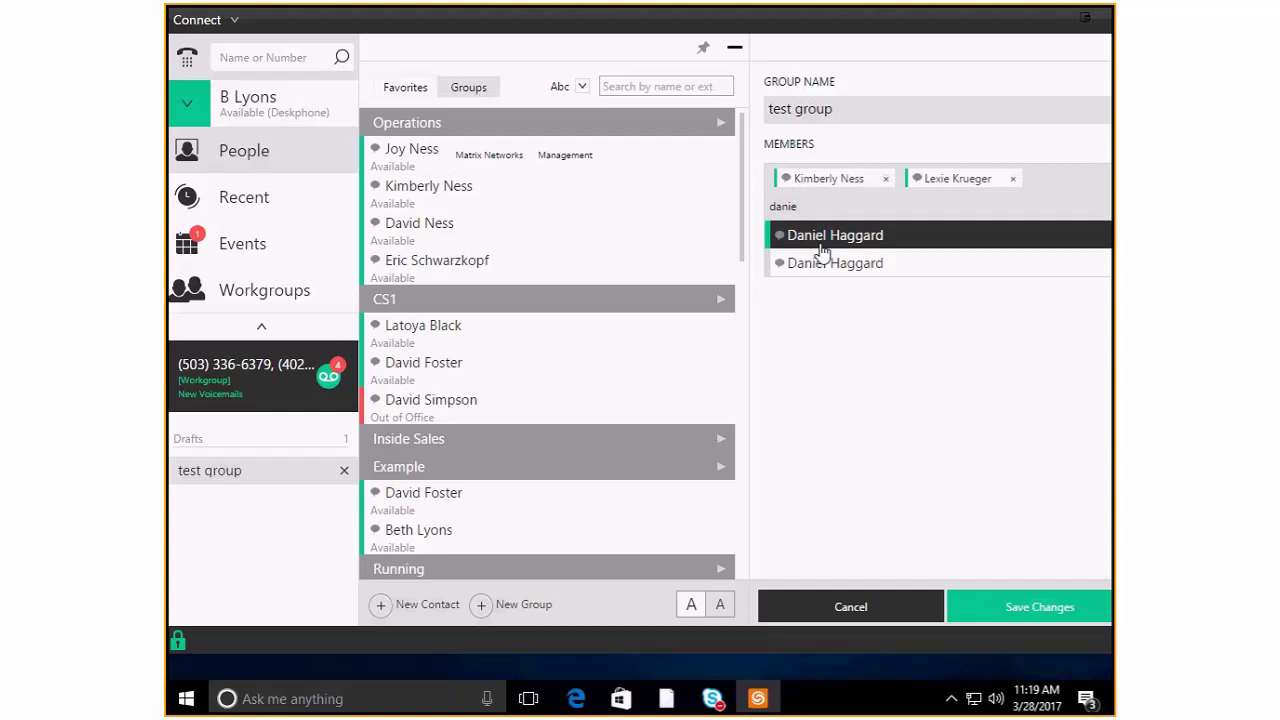
{"action": "left_click", "coordinate": [822, 240]}
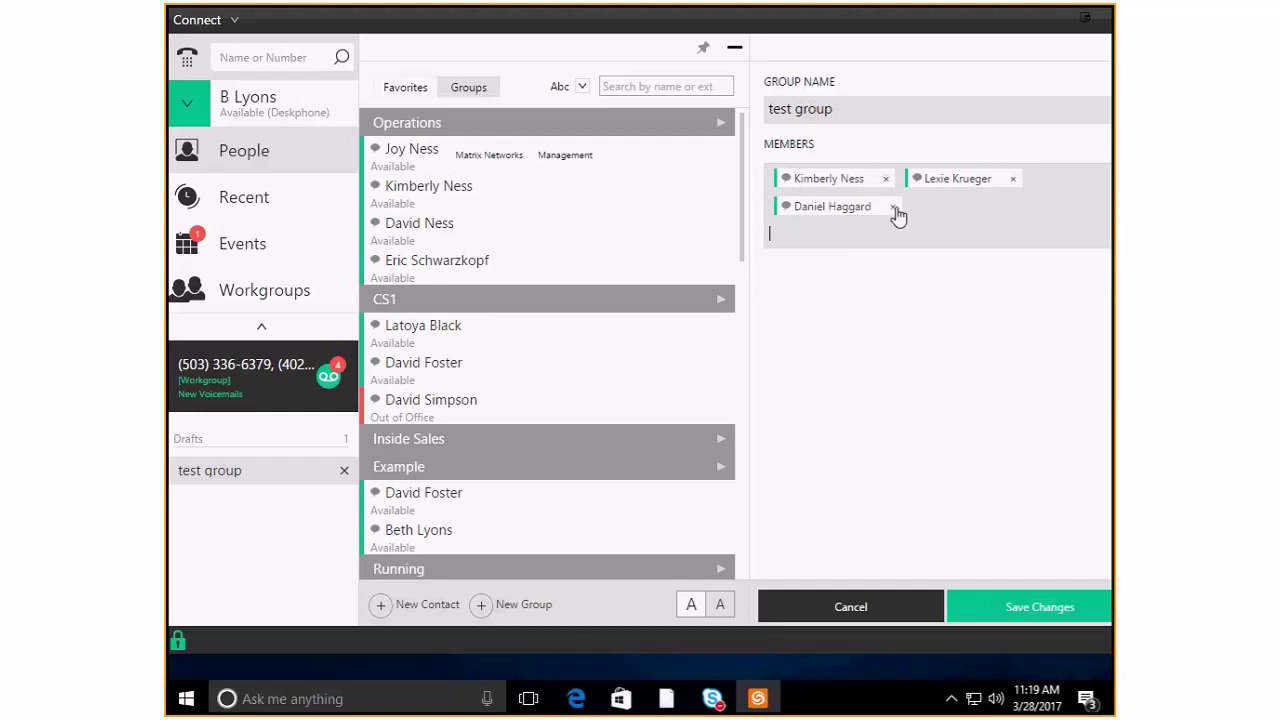
{"action": "left_click", "coordinate": [1013, 180]}
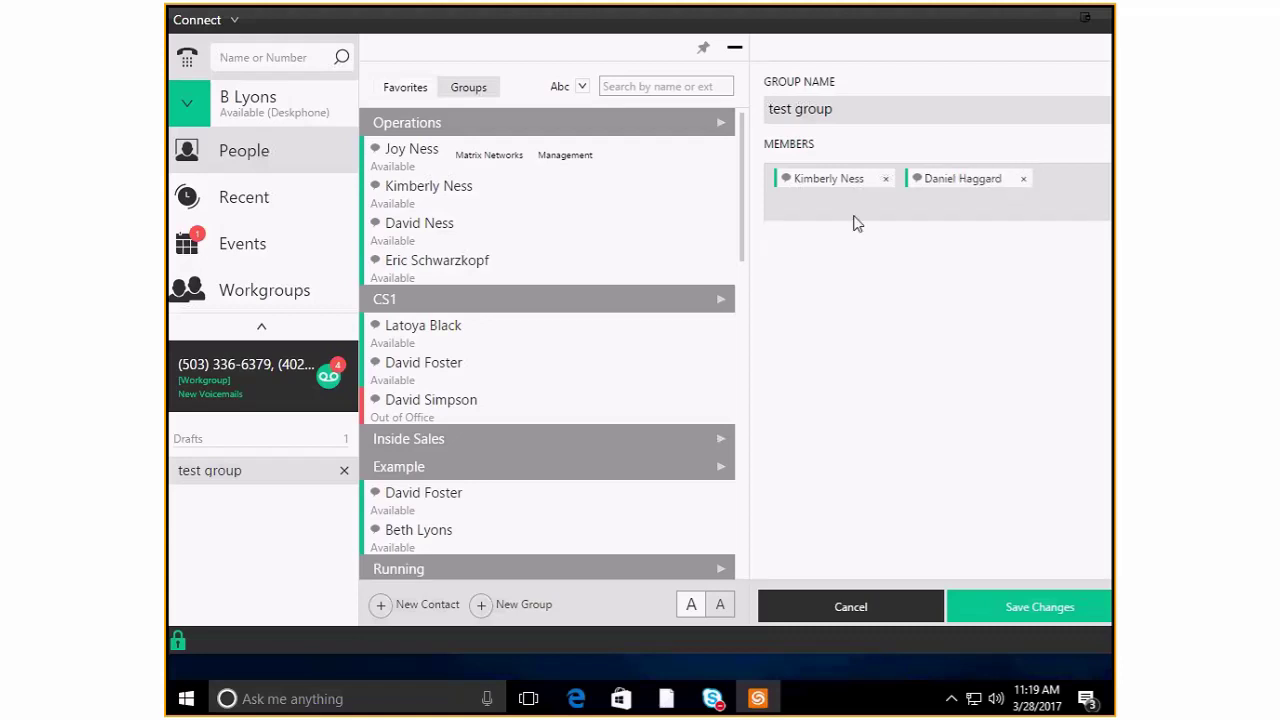
{"action": "left_click_drag", "start_coordinate": [410, 265], "coordinate": [850, 208]}
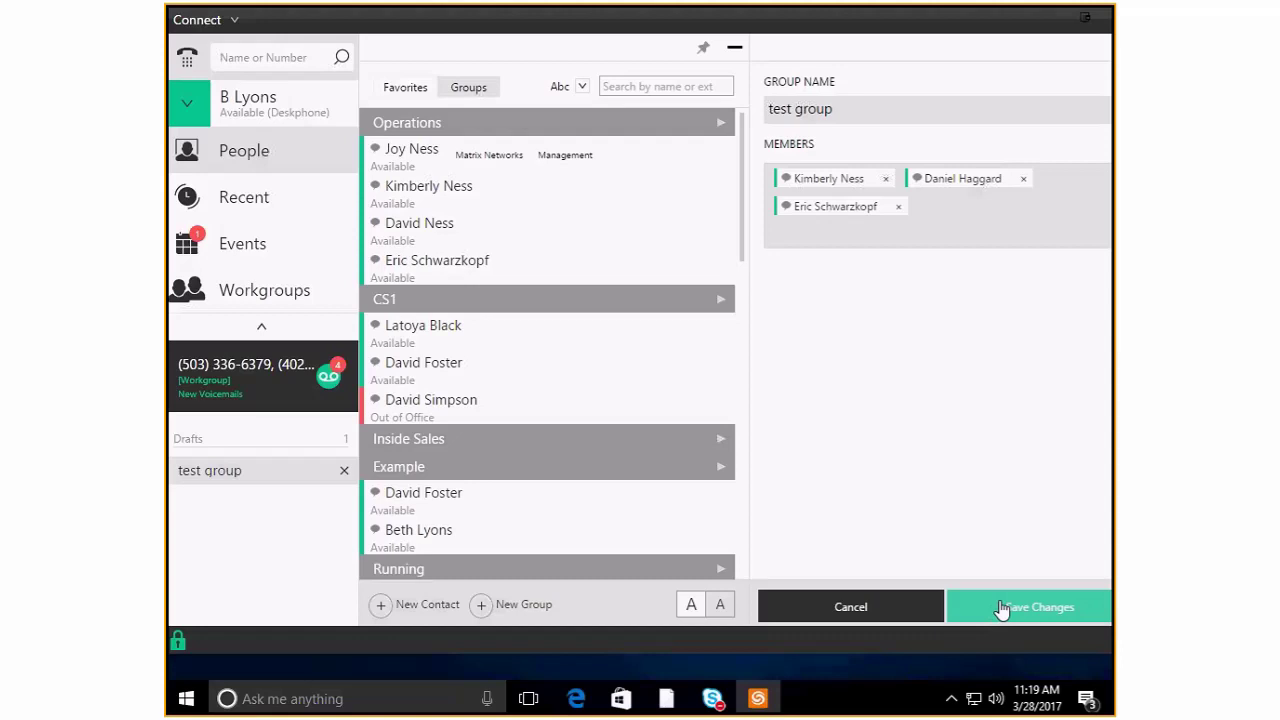
- Cancel the test group draft and discard its changes
{"action": "left_click", "coordinate": [901, 608]}
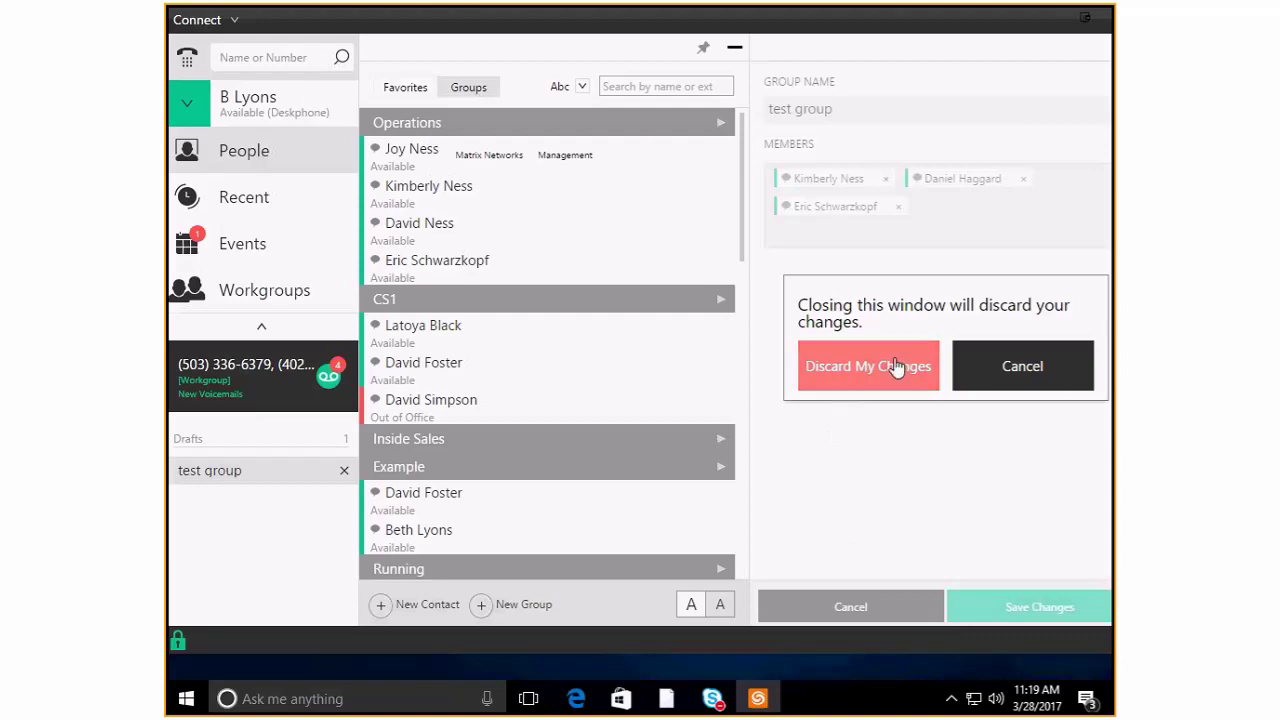
{"action": "left_click", "coordinate": [1017, 370]}
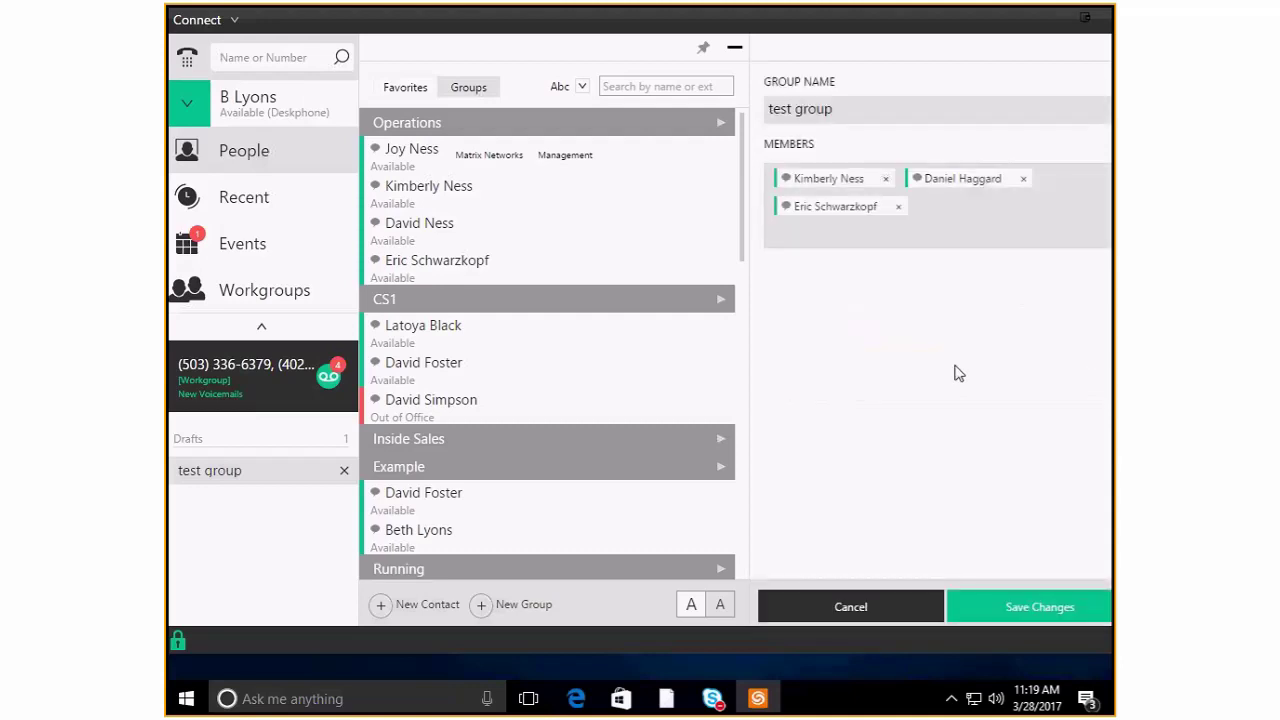
{"action": "left_click", "coordinate": [850, 608]}
{"action": "left_click", "coordinate": [841, 362]}
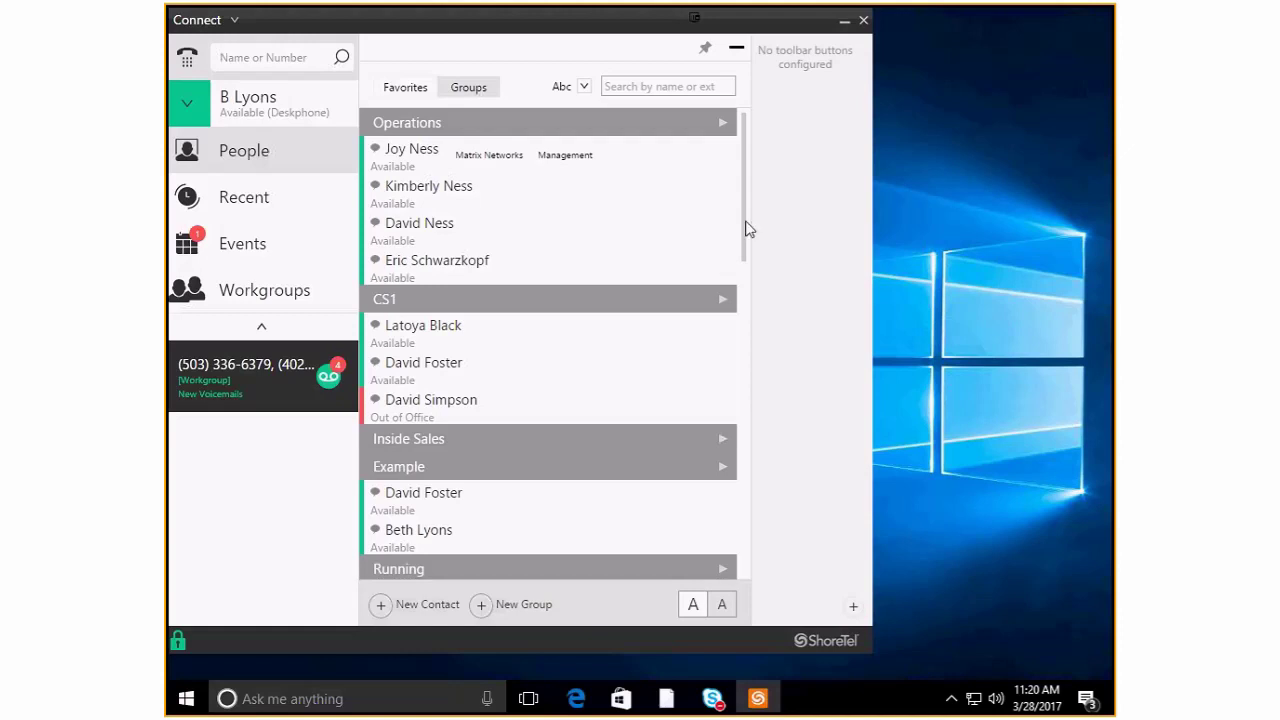
- Examine the details and members of the Test group at the end of the group list, and collapse the people list
{"action": "left_click_drag", "start_coordinate": [746, 229], "coordinate": [743, 553]}
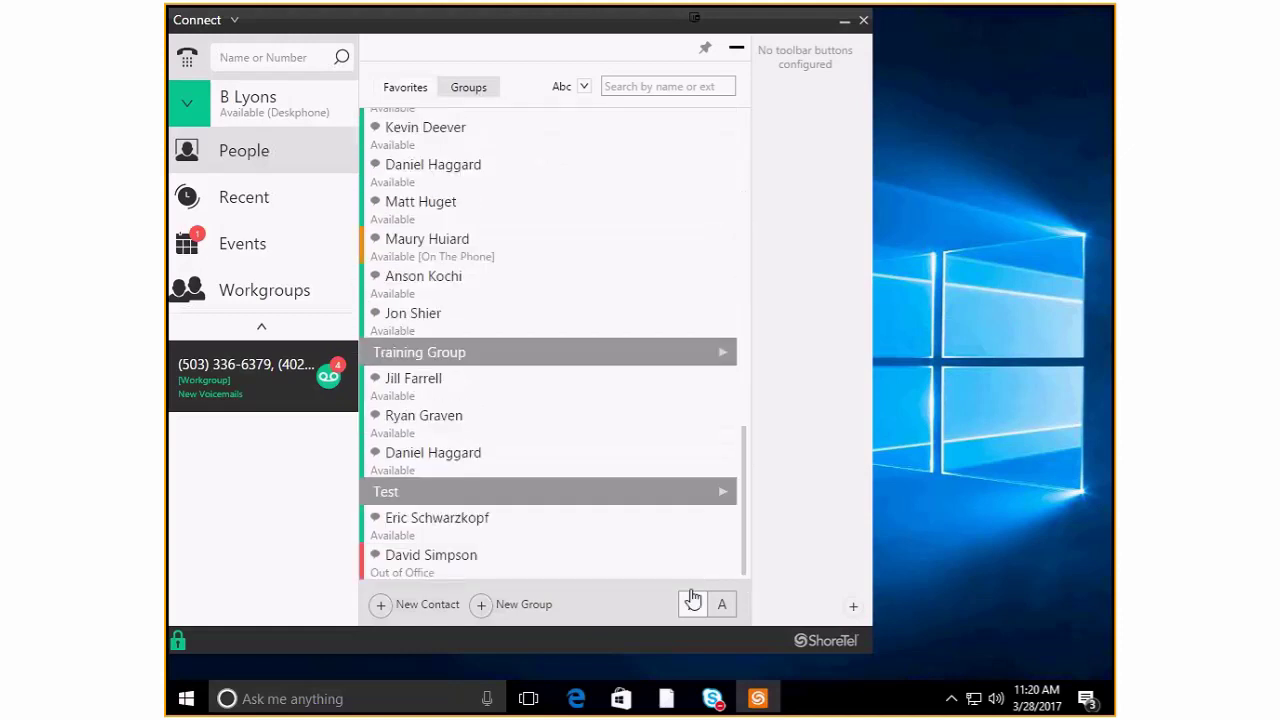
{"action": "left_click", "coordinate": [471, 491]}
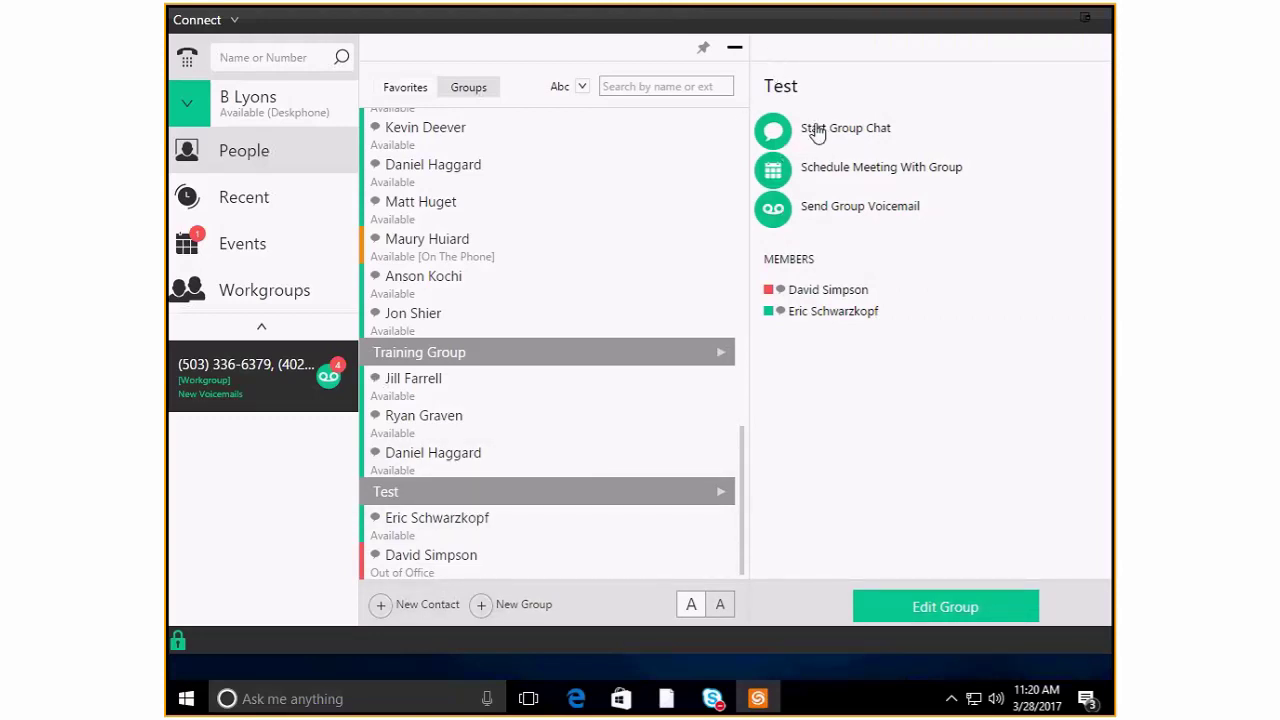
{"action": "left_click", "coordinate": [735, 55]}
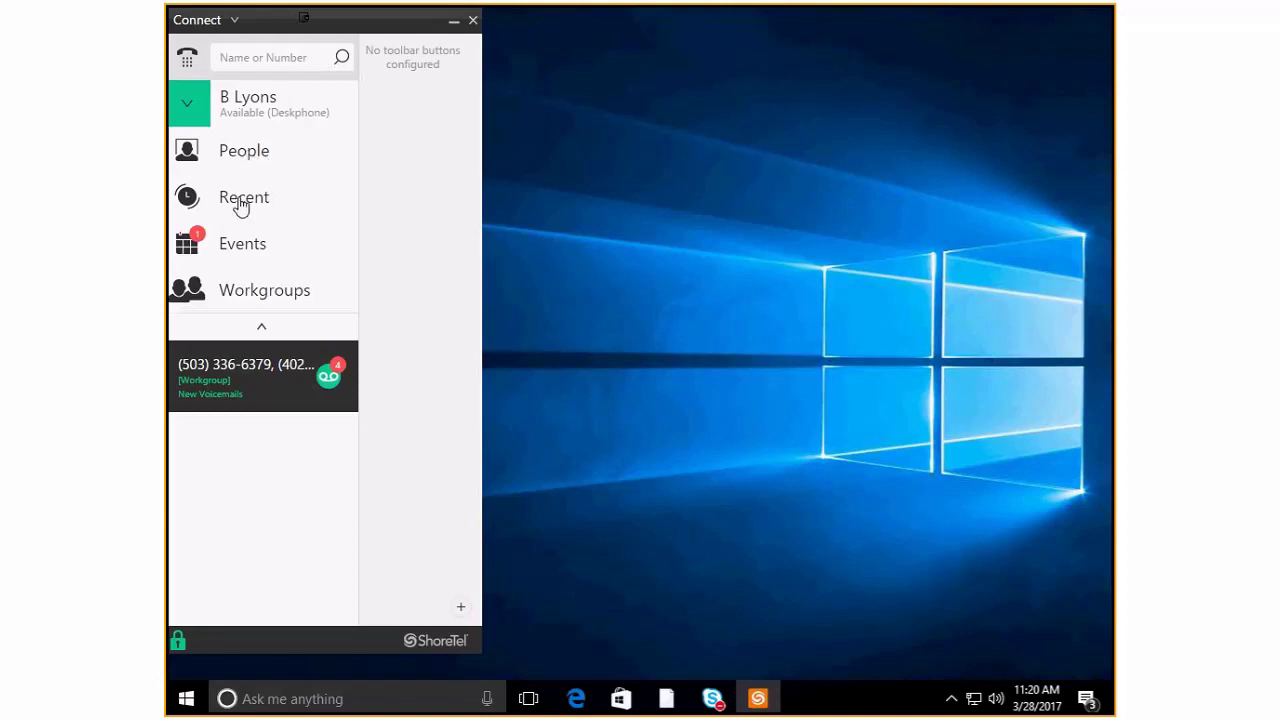
- Review the recent history as missed calls, all calls and Everything, and close the view
{"action": "left_click", "coordinate": [251, 208]}
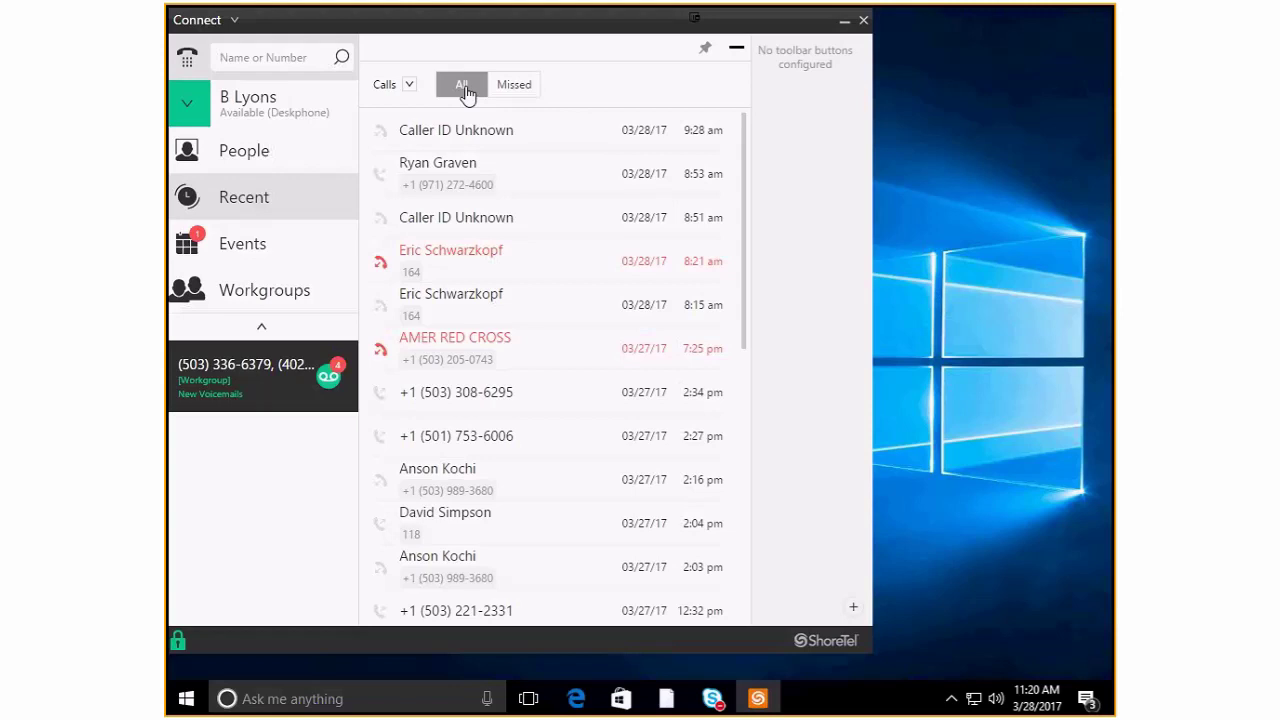
{"action": "left_click", "coordinate": [514, 92]}
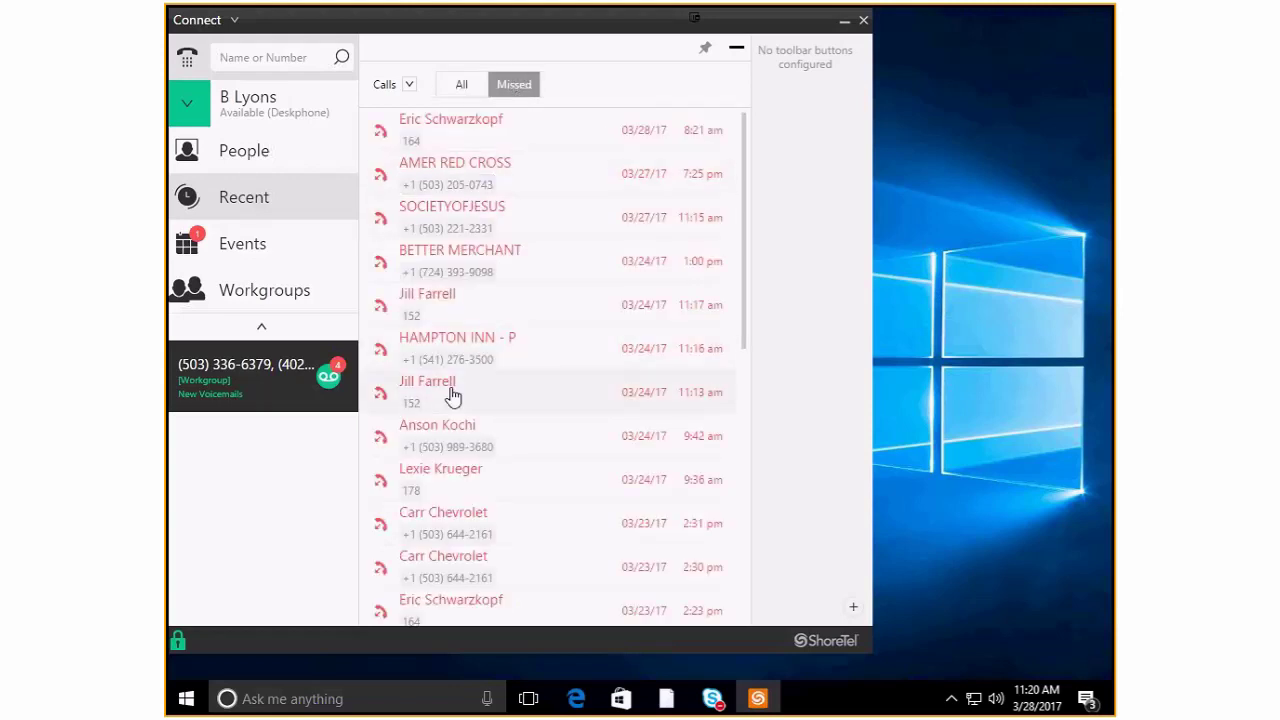
{"action": "left_click", "coordinate": [462, 88]}
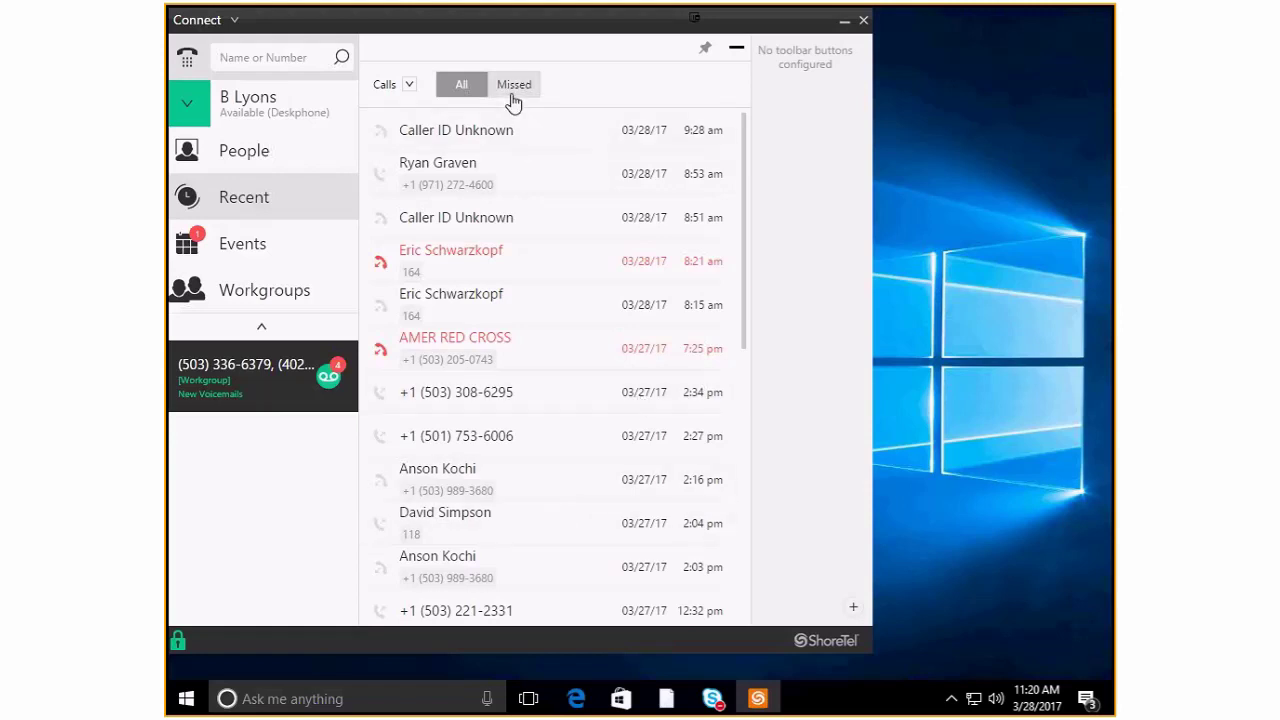
{"action": "left_click", "coordinate": [411, 88]}
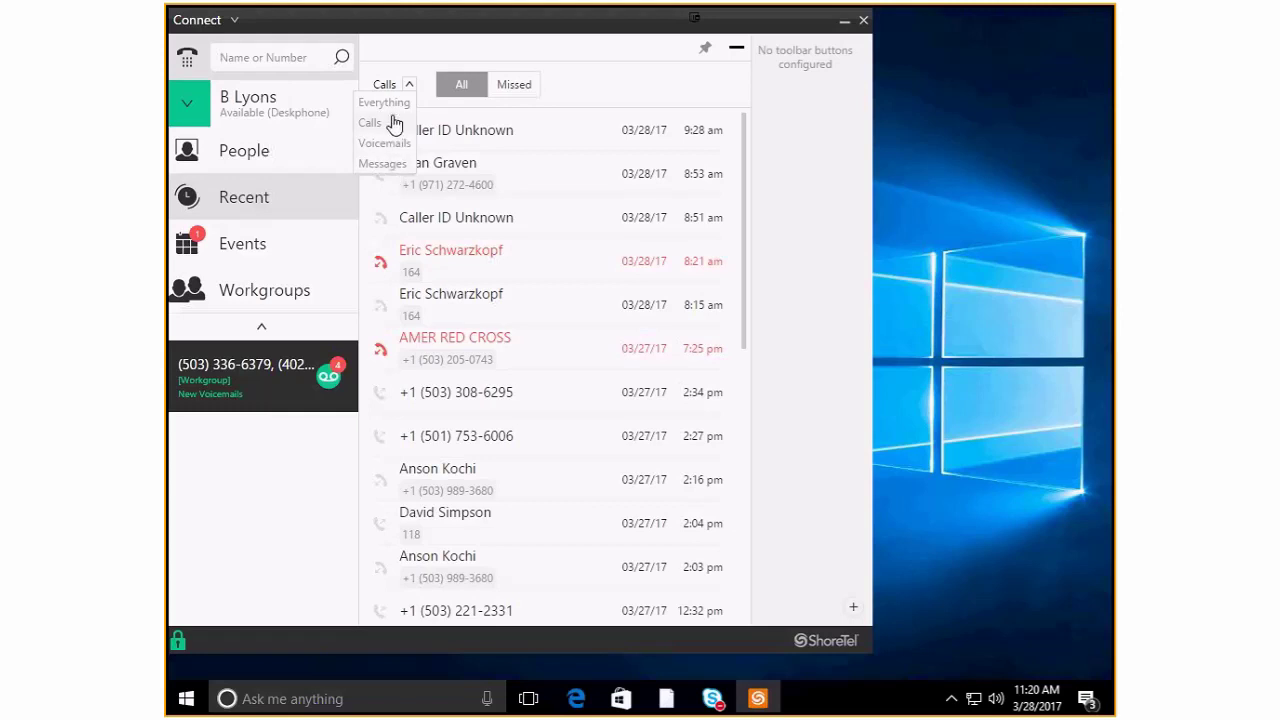
{"action": "left_click", "coordinate": [390, 103]}
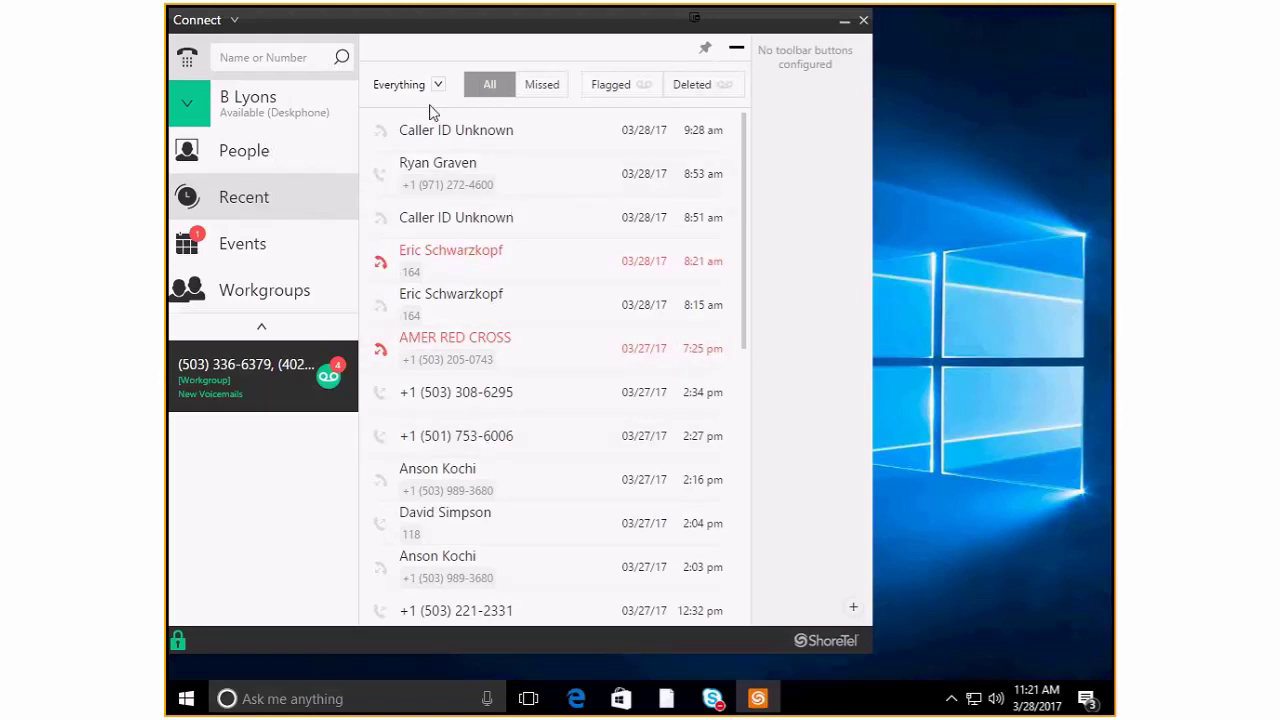
{"action": "left_click", "coordinate": [737, 48]}
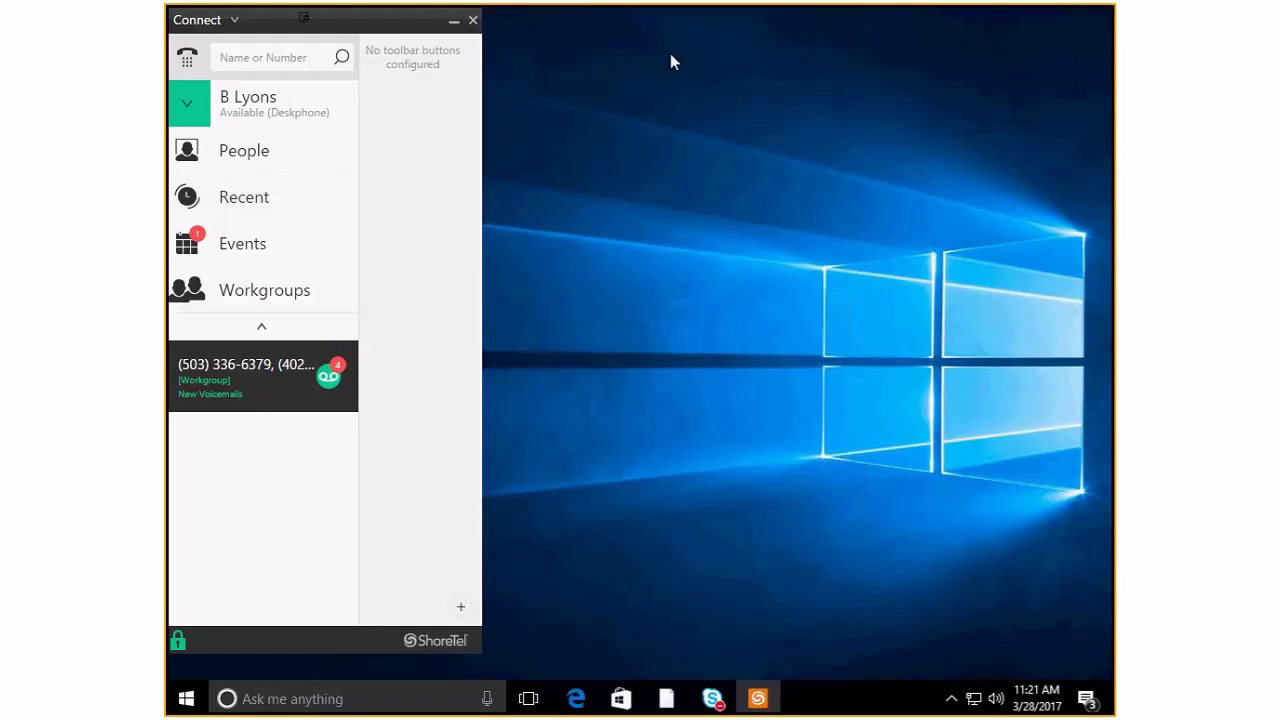
- Review the upcoming and past events, returning to the upcoming list
{"action": "left_click", "coordinate": [241, 250]}
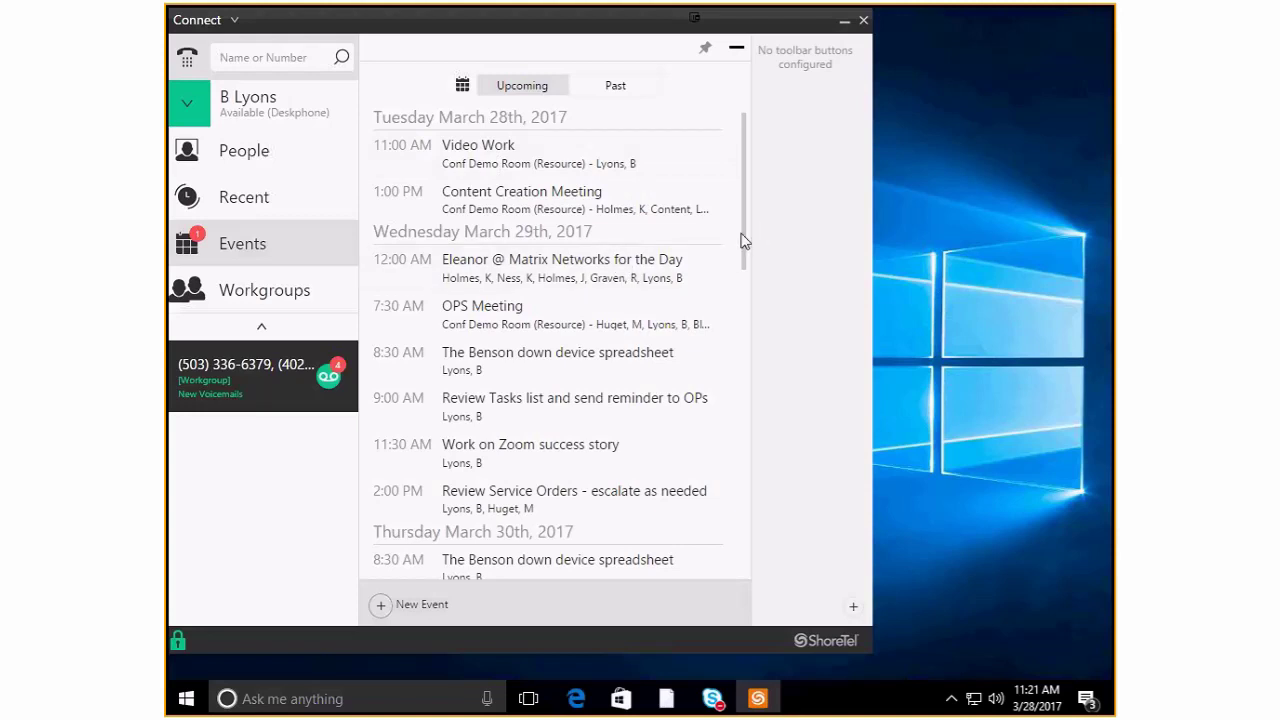
{"action": "left_click_drag", "start_coordinate": [741, 241], "coordinate": [711, 177]}
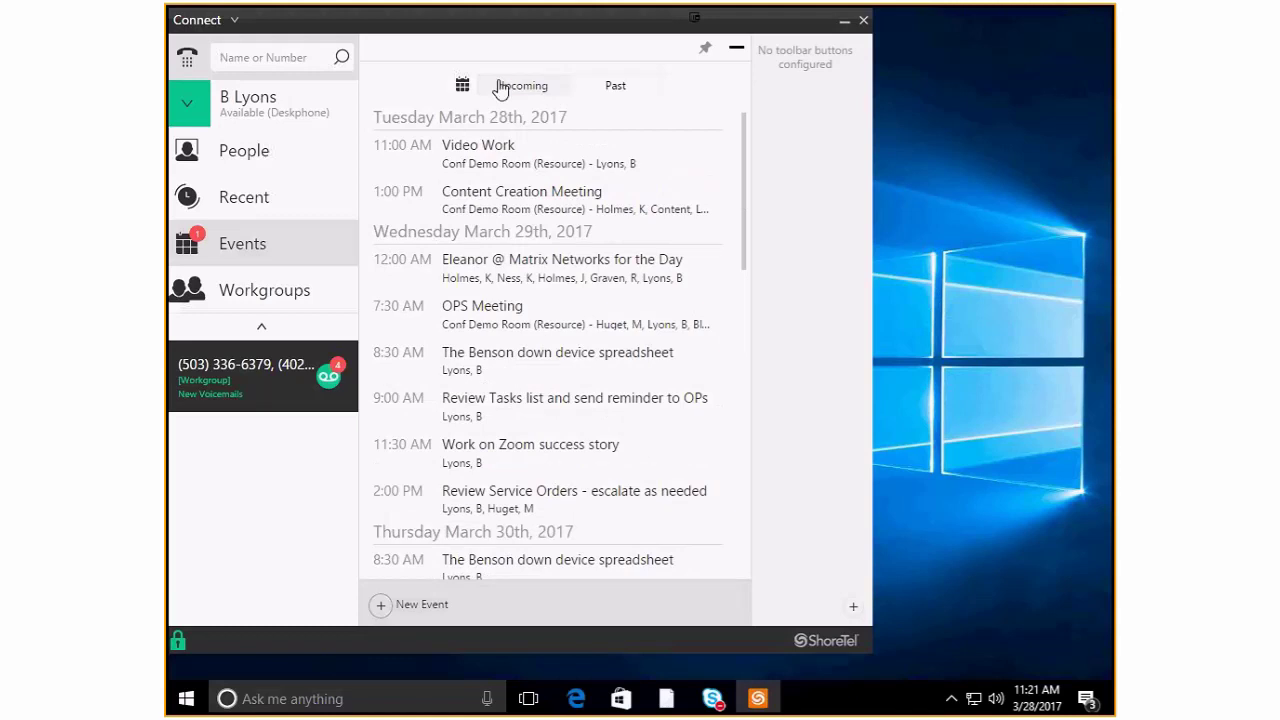
{"action": "left_click", "coordinate": [606, 94]}
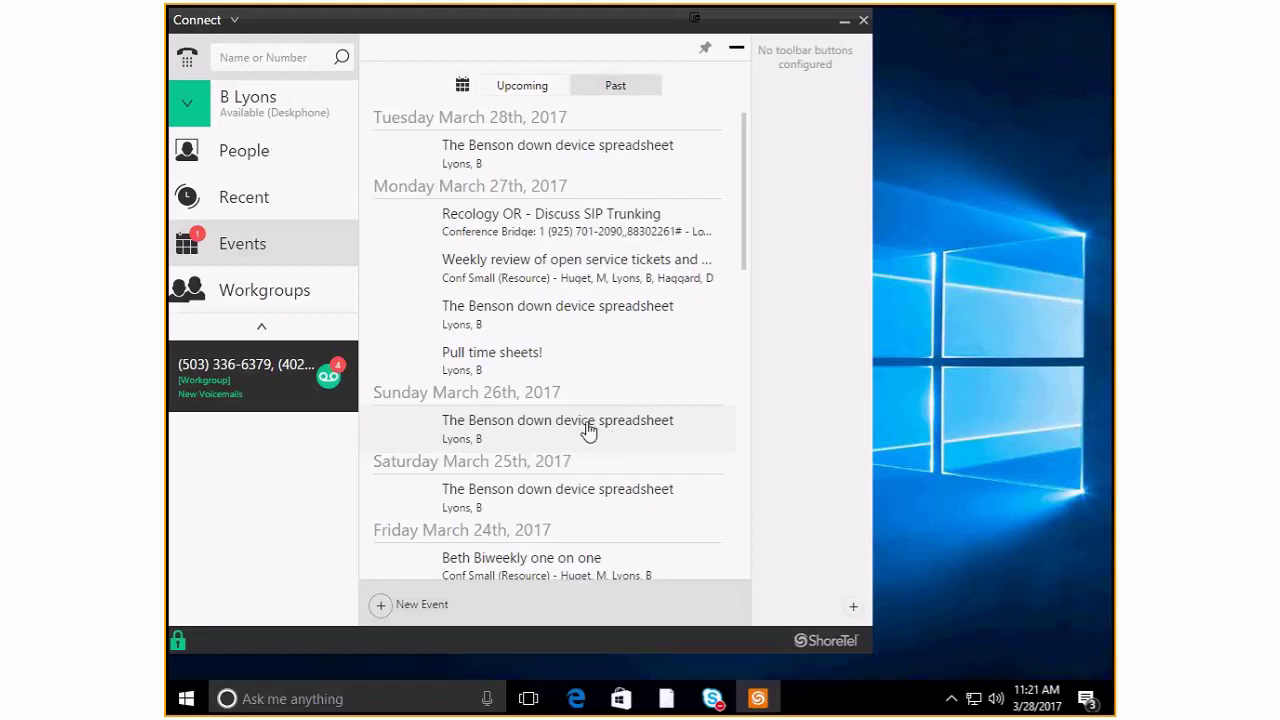
{"action": "left_click", "coordinate": [496, 88]}
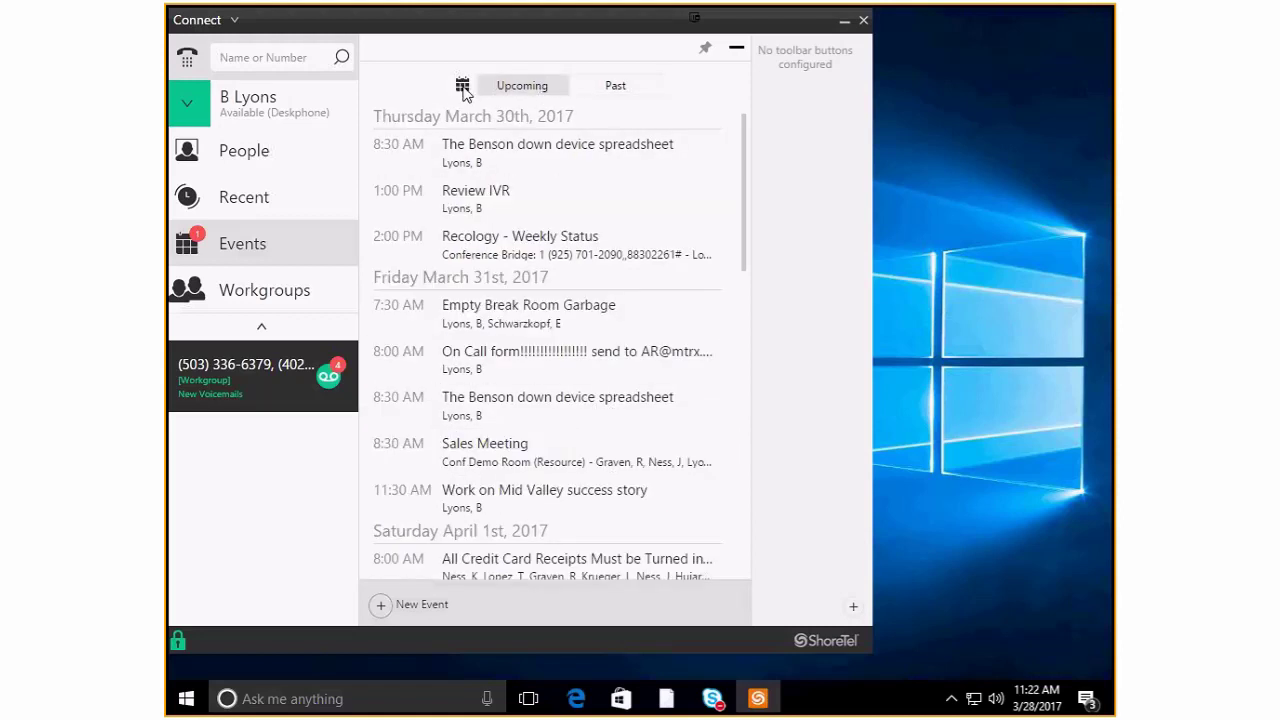
- Jump to the events from March 31, 2017 using the calendar, and close the events view
{"action": "left_click", "coordinate": [463, 87]}
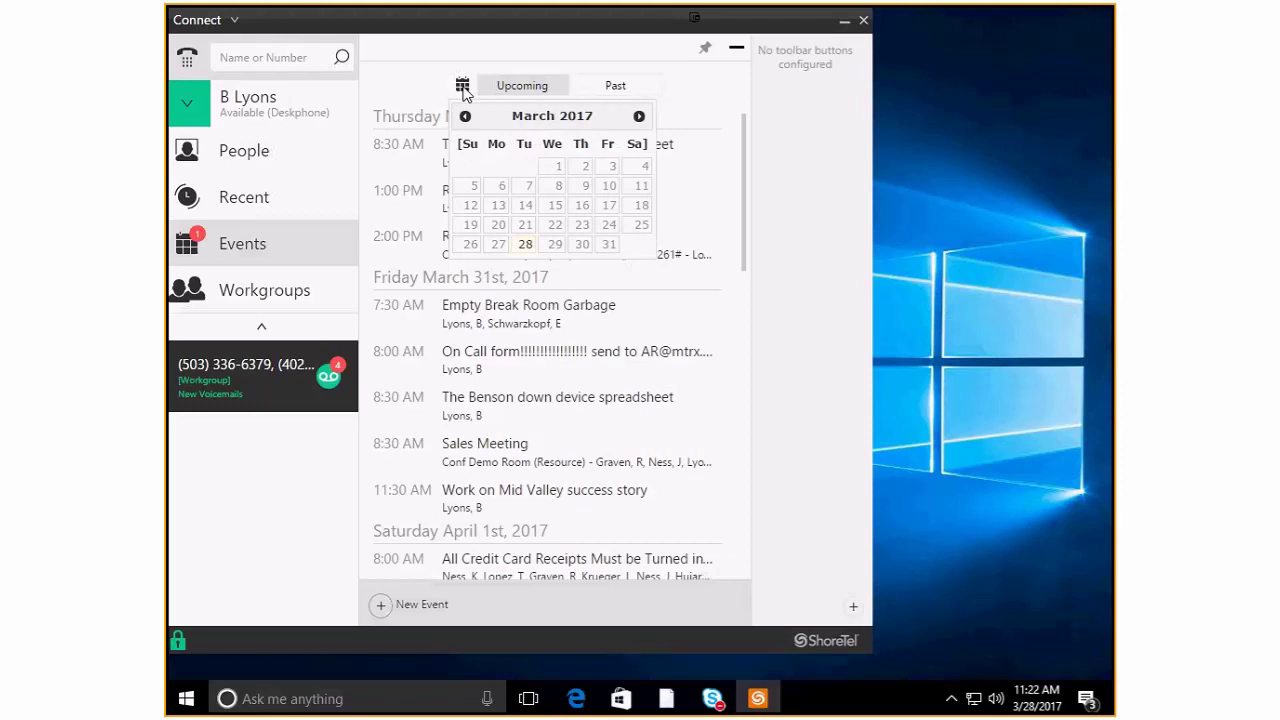
{"action": "left_click", "coordinate": [609, 247]}
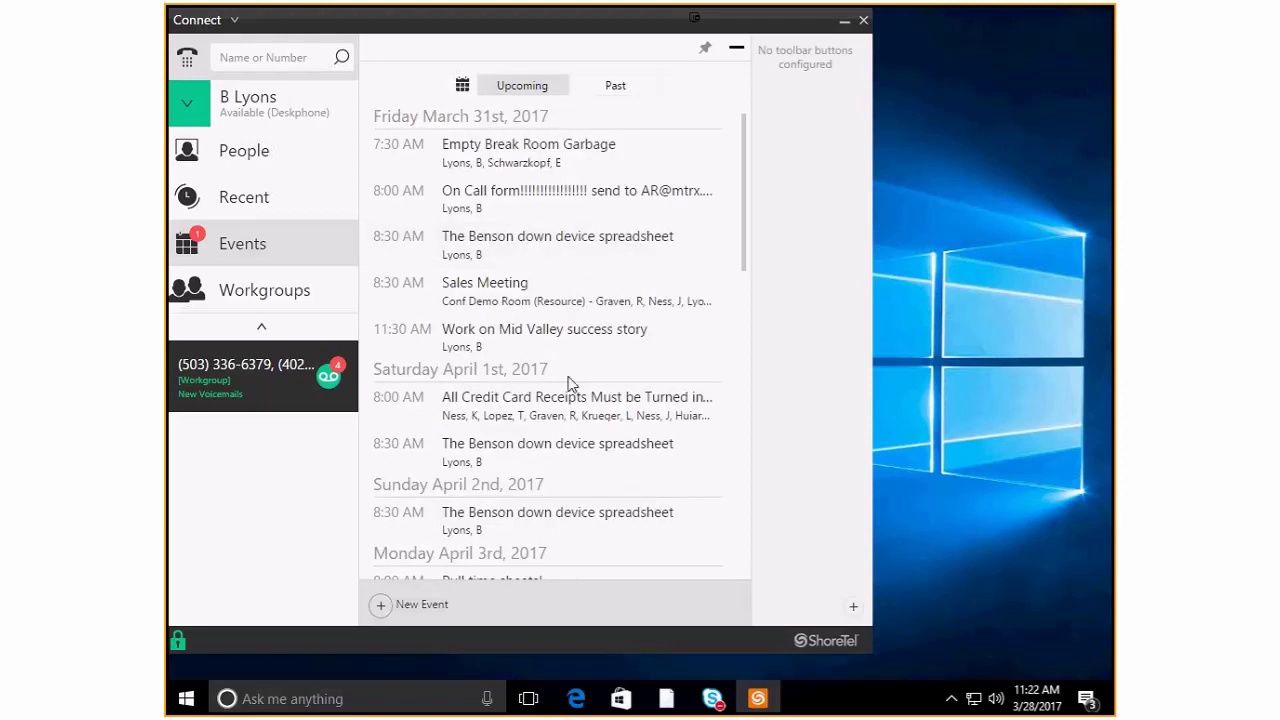
{"action": "left_click", "coordinate": [515, 88]}
{"action": "left_click", "coordinate": [486, 92]}
{"action": "left_click", "coordinate": [737, 57]}
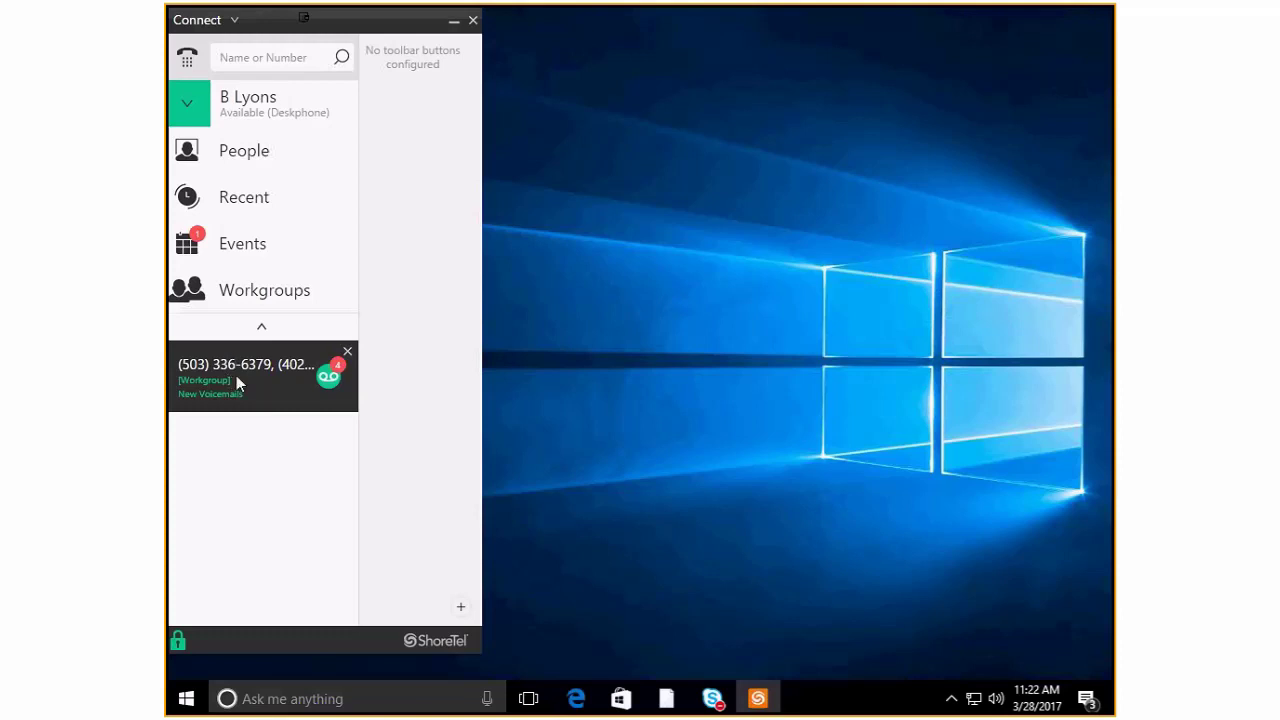
- Display the workgroup voicemails with the workgroup list collapsed and the client window widened
{"action": "left_click", "coordinate": [244, 294]}
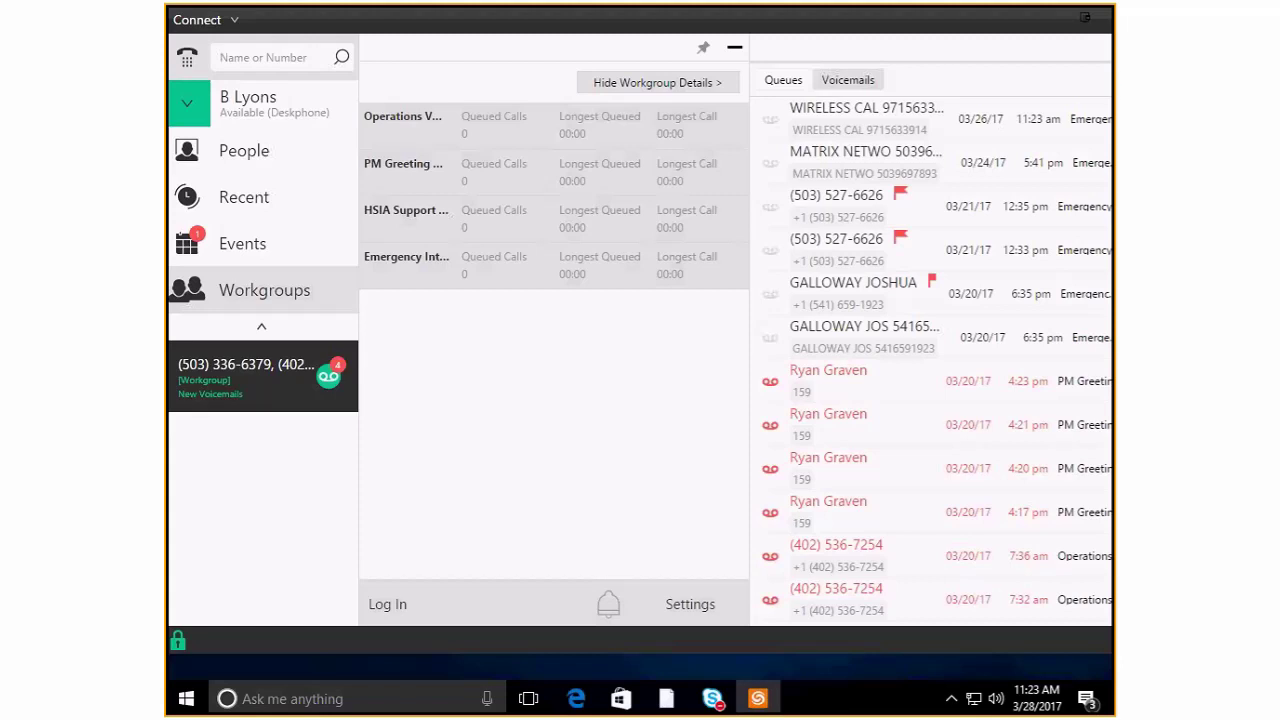
{"action": "left_click", "coordinate": [657, 82]}
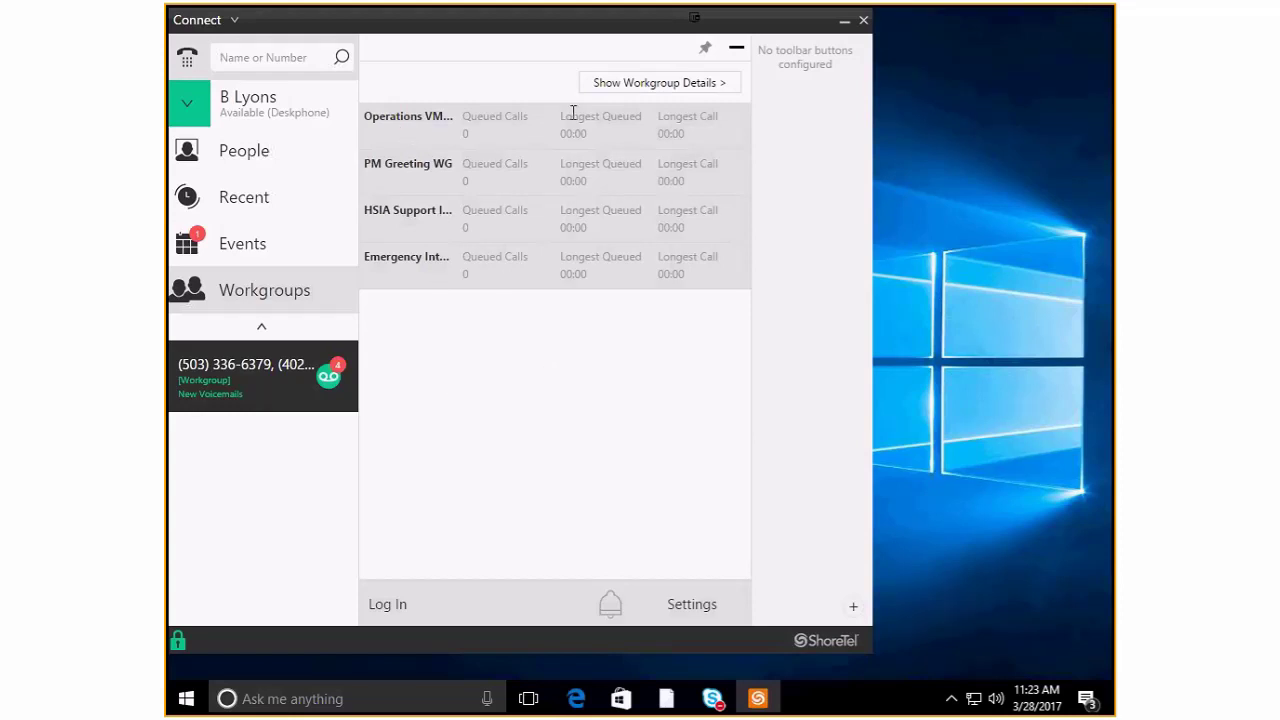
{"action": "left_click", "coordinate": [604, 85]}
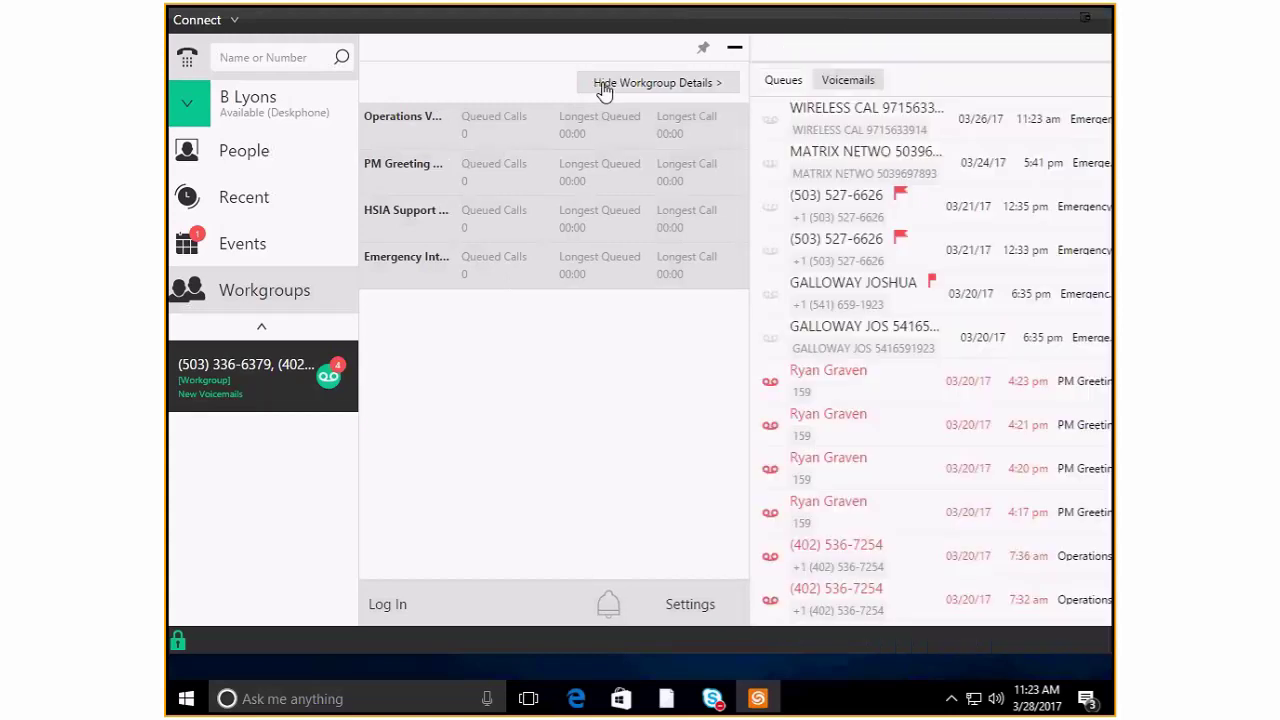
{"action": "left_click", "coordinate": [735, 52]}
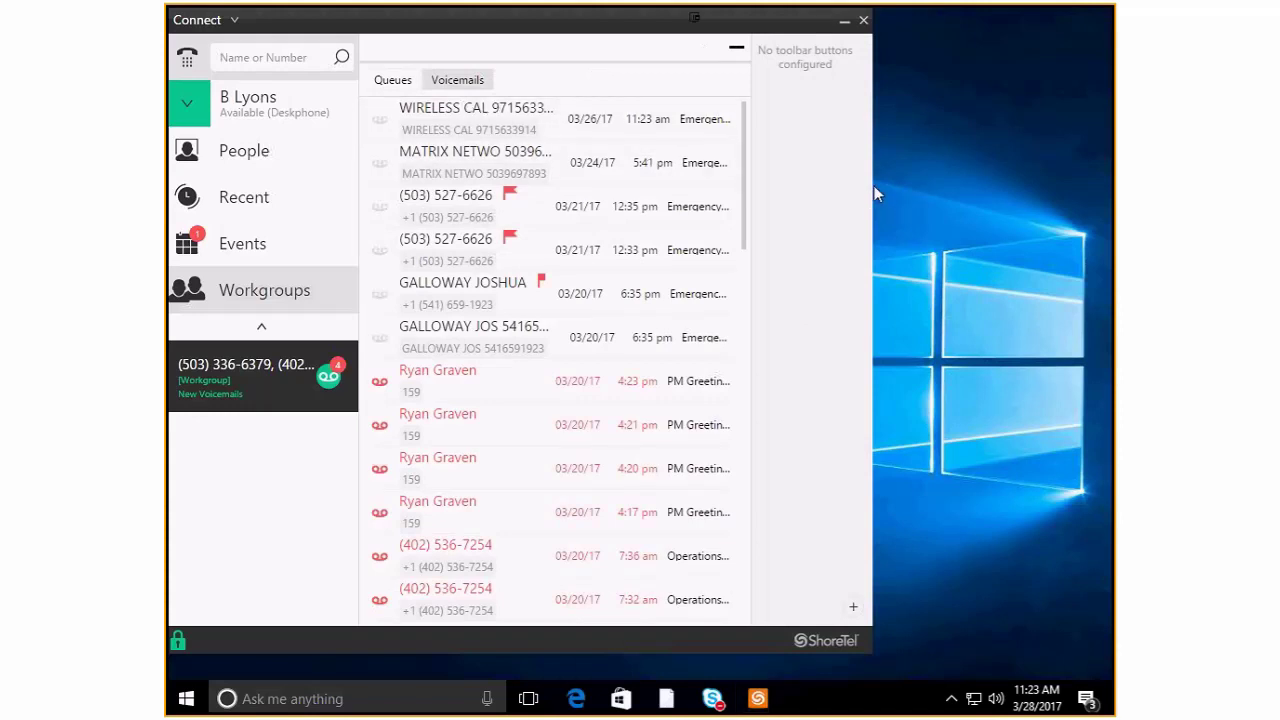
{"action": "left_click_drag", "start_coordinate": [869, 185], "coordinate": [1000, 184]}
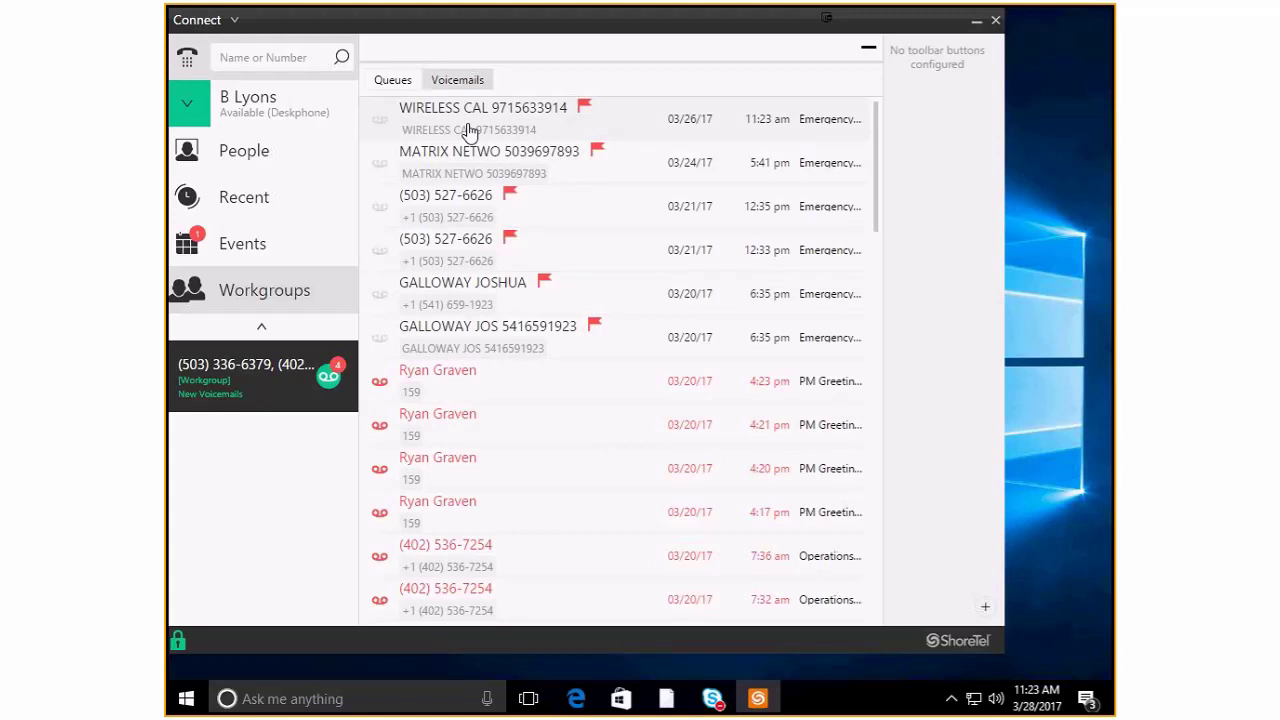
- Expand the 03/26/17 workgroup voicemail, look over its delete, subject, WAV download and ID copy options, and collapse it
{"action": "left_click", "coordinate": [380, 127]}
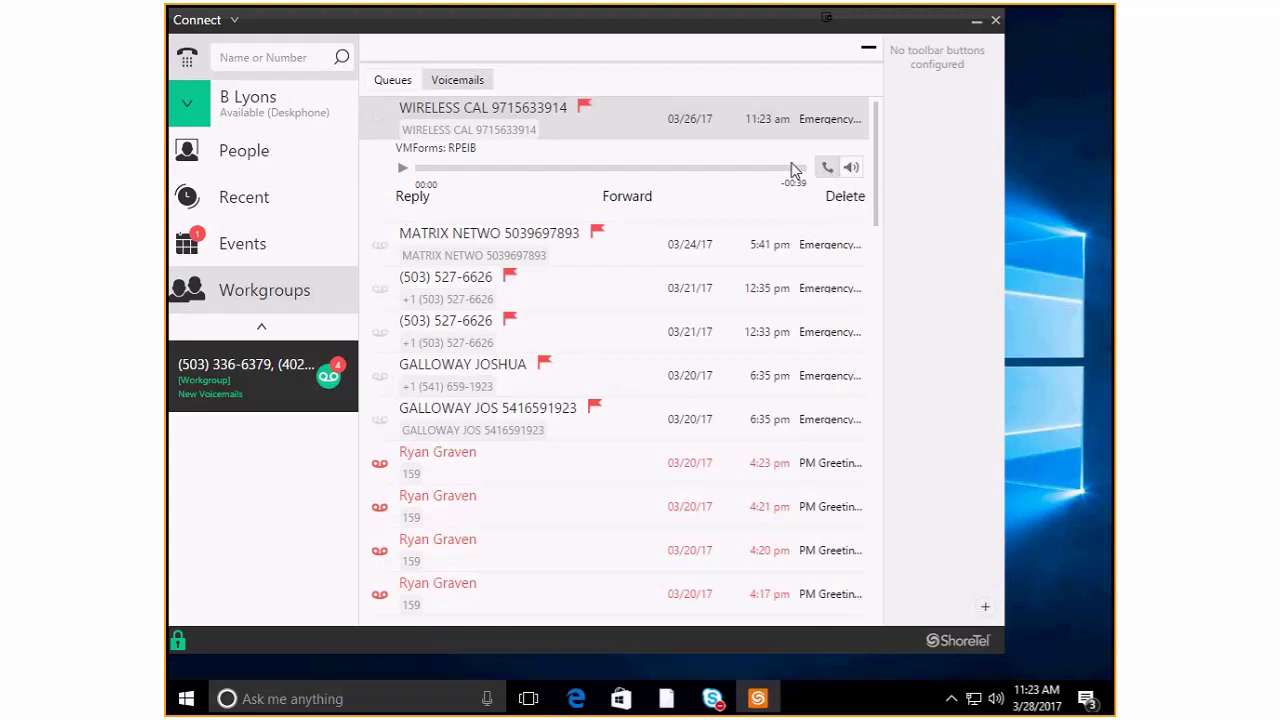
{"action": "right_click", "coordinate": [622, 119]}
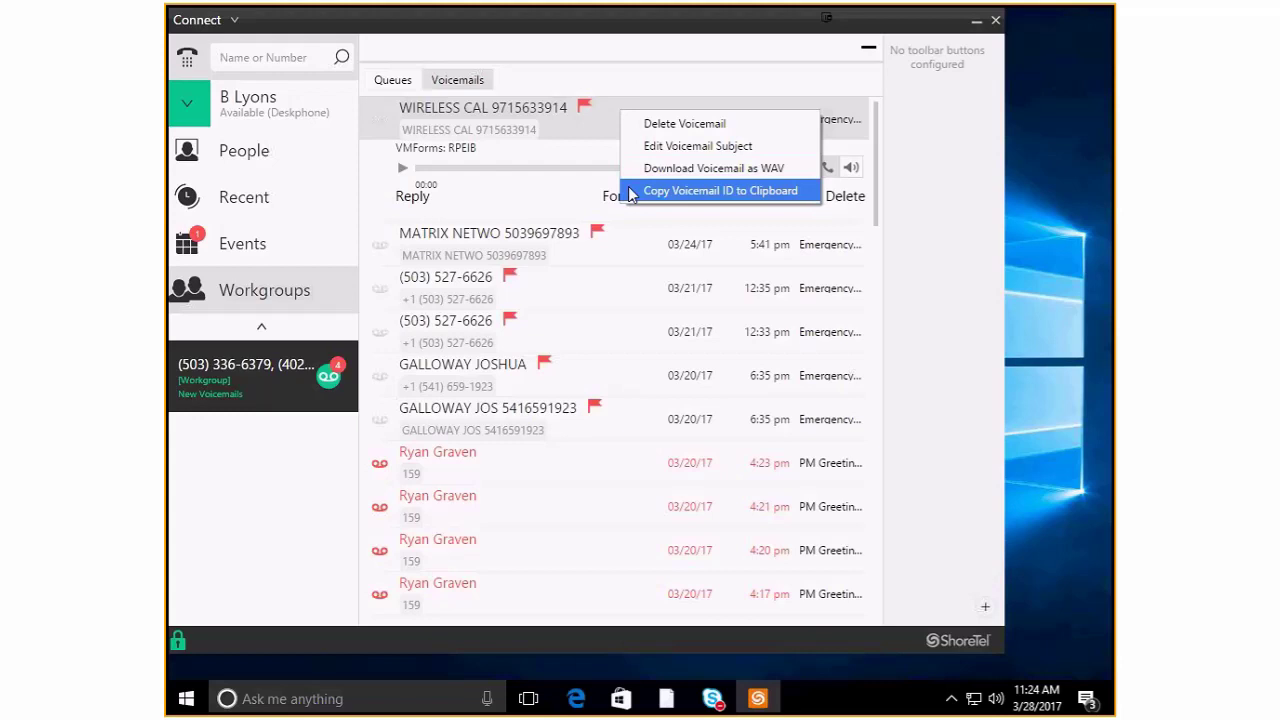
{"action": "left_click", "coordinate": [600, 126]}
{"action": "left_click", "coordinate": [612, 124]}
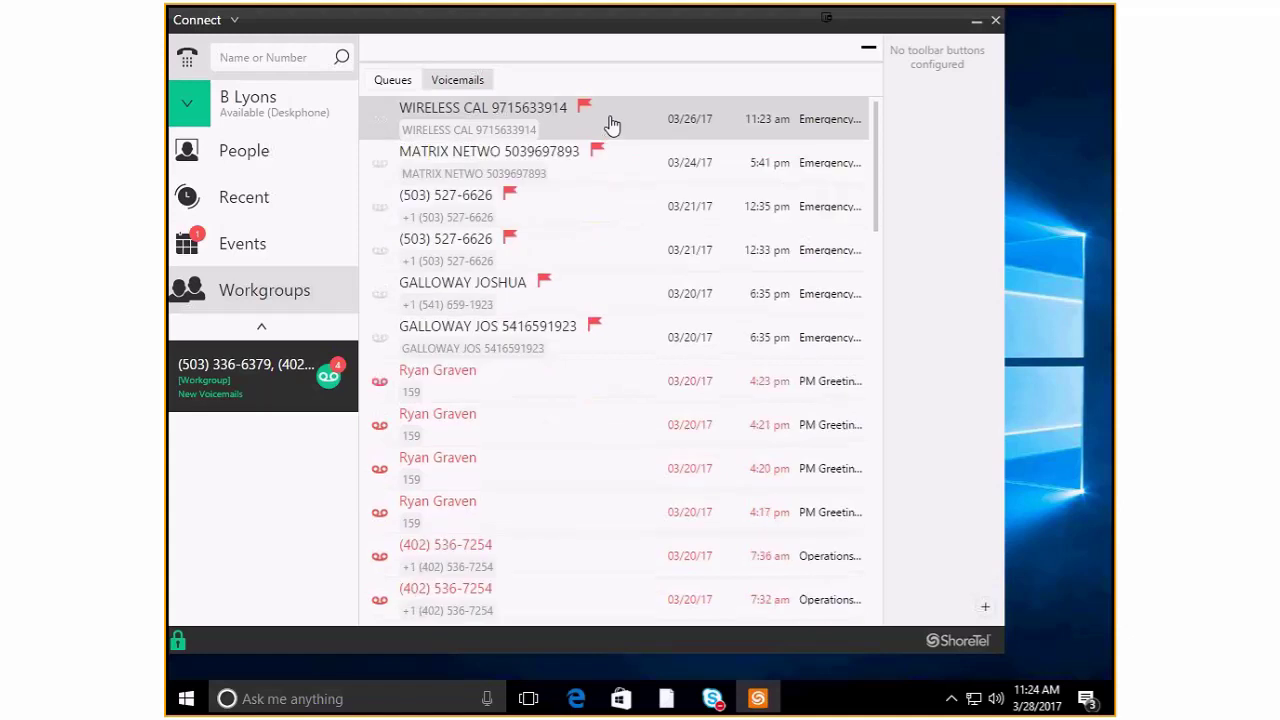
- Show the playback, reply, forward and delete controls of the newest workgroup voicemail again, and close the workgroups view
{"action": "left_click", "coordinate": [378, 125]}
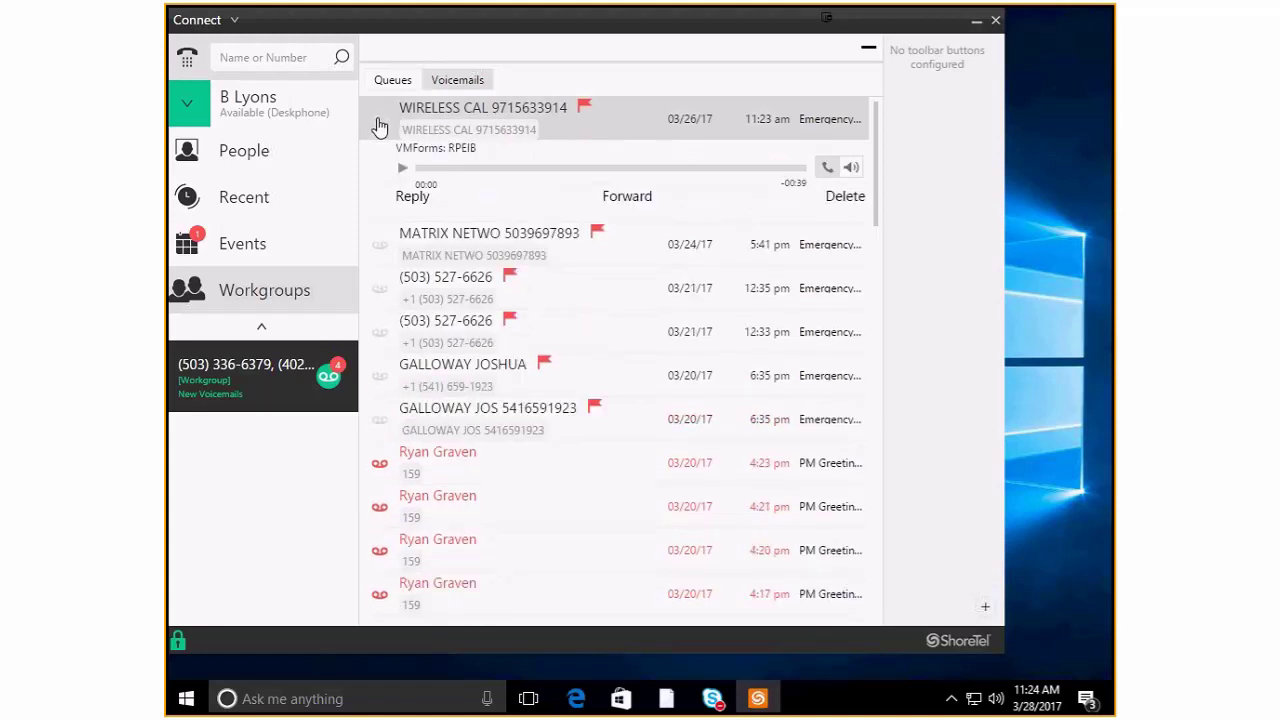
{"action": "left_click", "coordinate": [378, 125]}
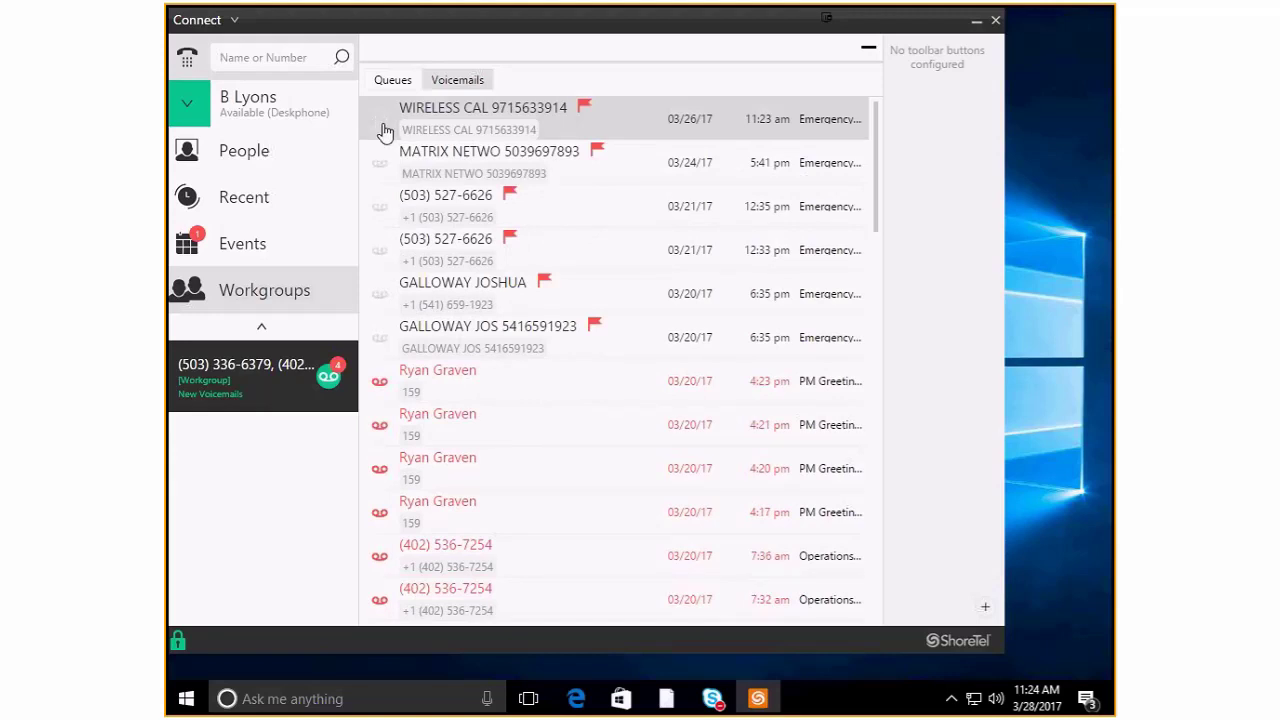
{"action": "left_click", "coordinate": [382, 128]}
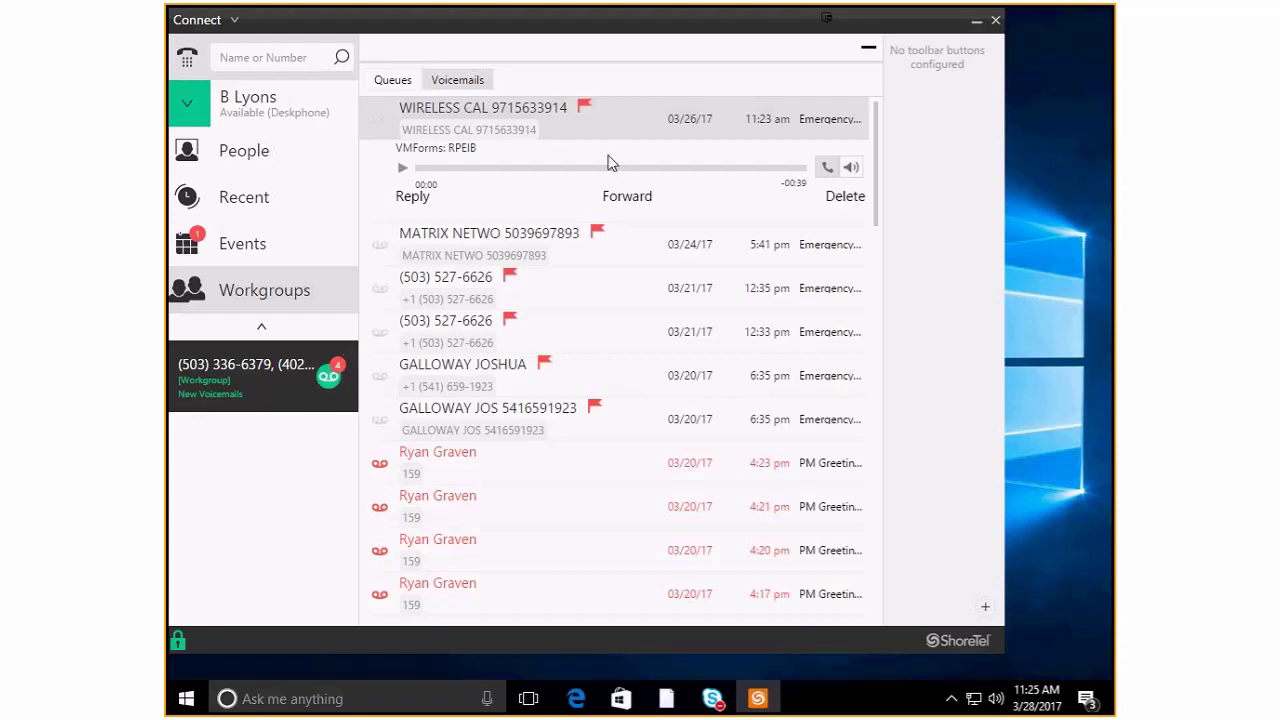
{"action": "left_click", "coordinate": [868, 47]}
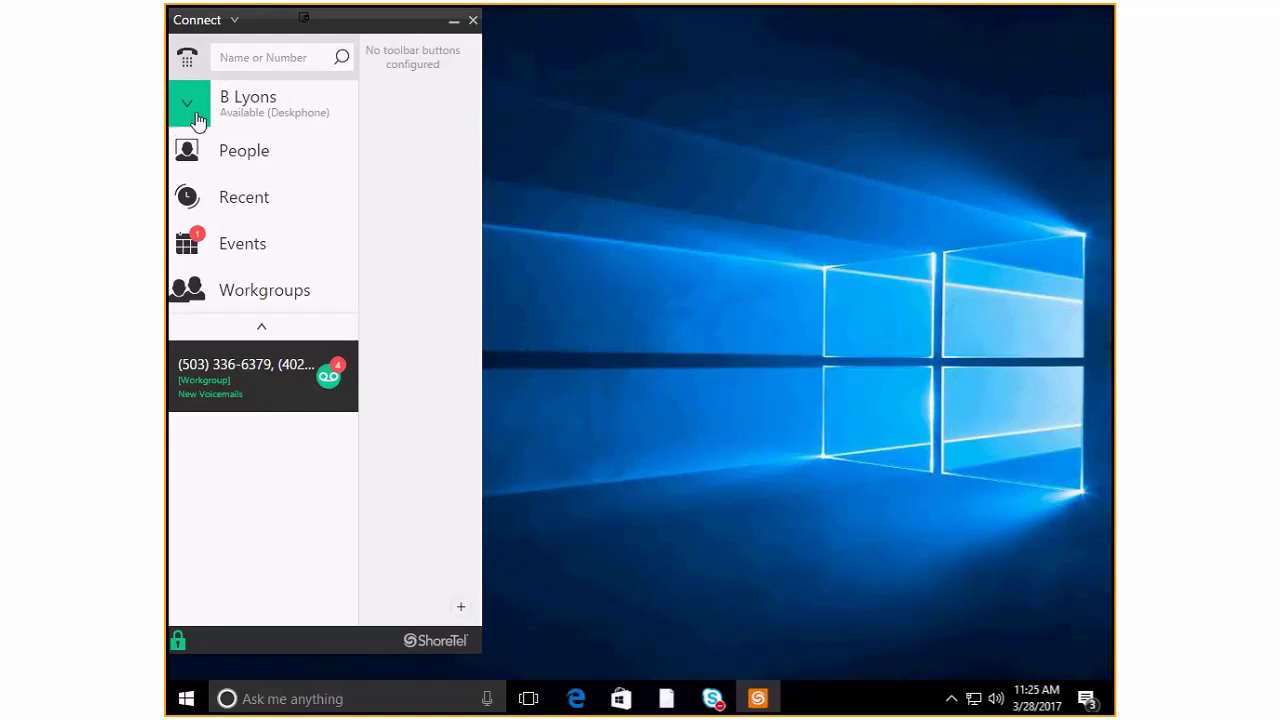
- Review the contact groups and the favorites in People, and close the view
{"action": "left_click", "coordinate": [241, 162]}
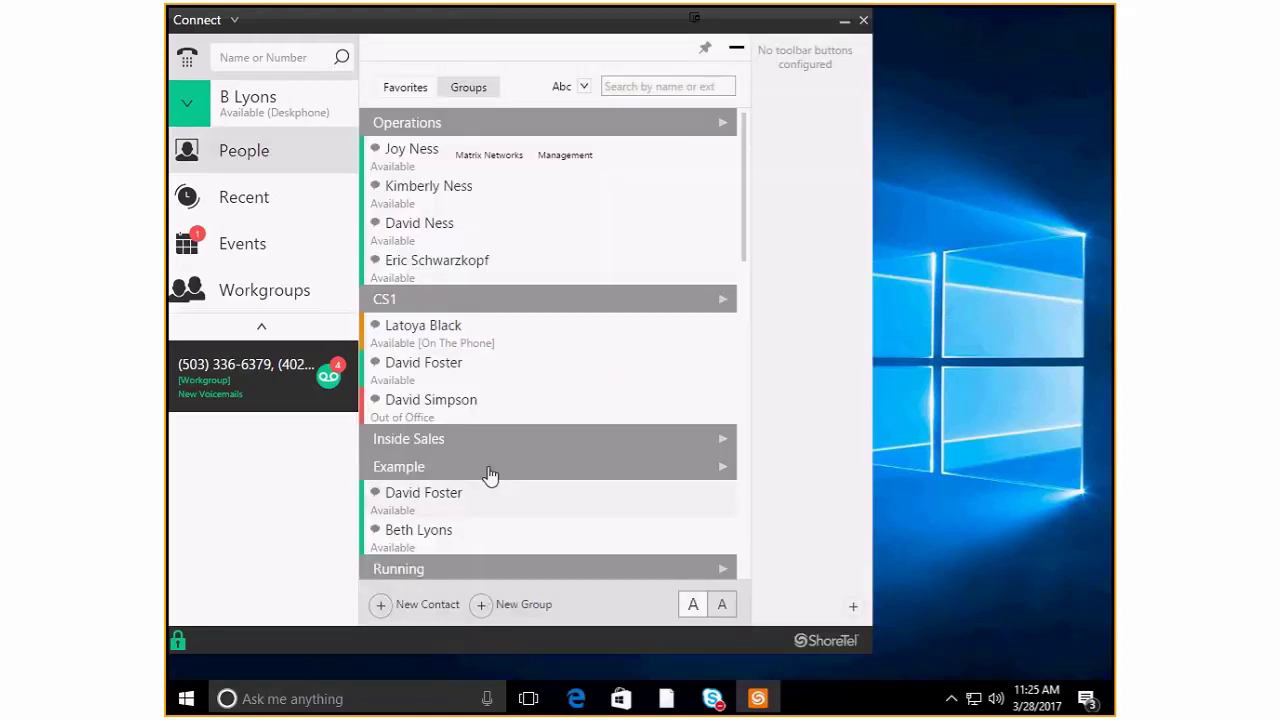
{"action": "left_click", "coordinate": [405, 91]}
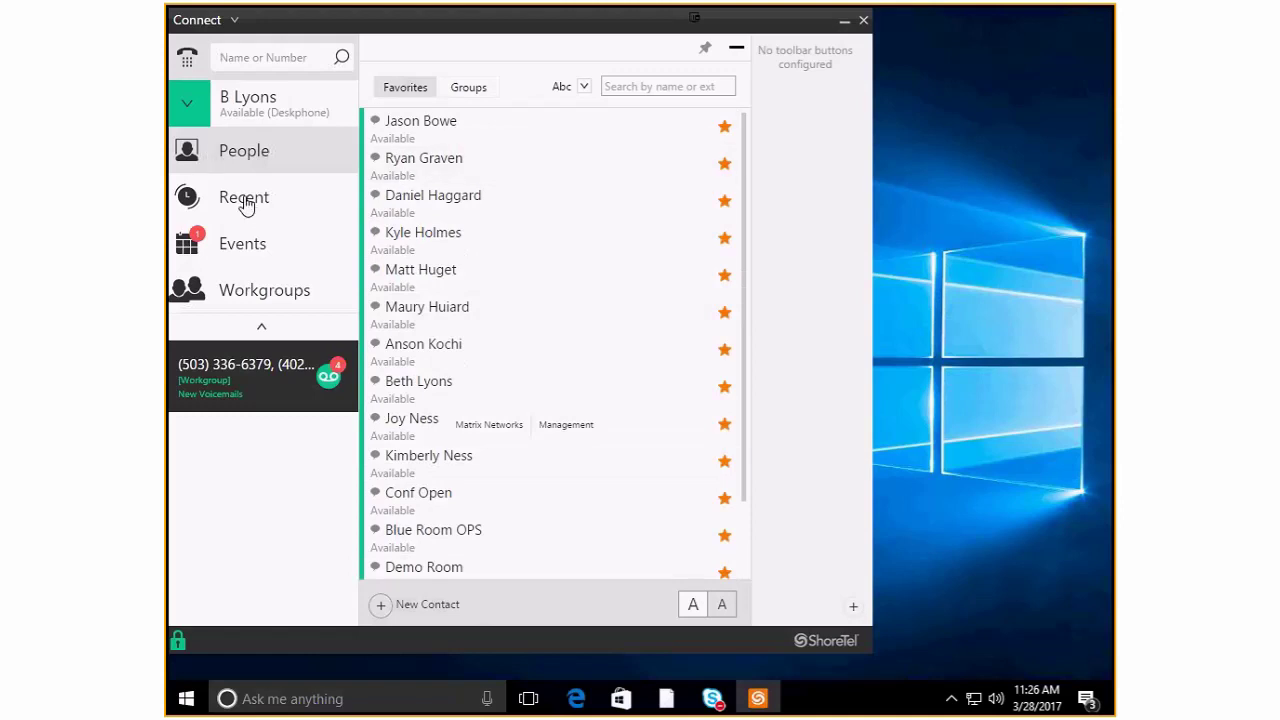
{"action": "left_click", "coordinate": [736, 48]}
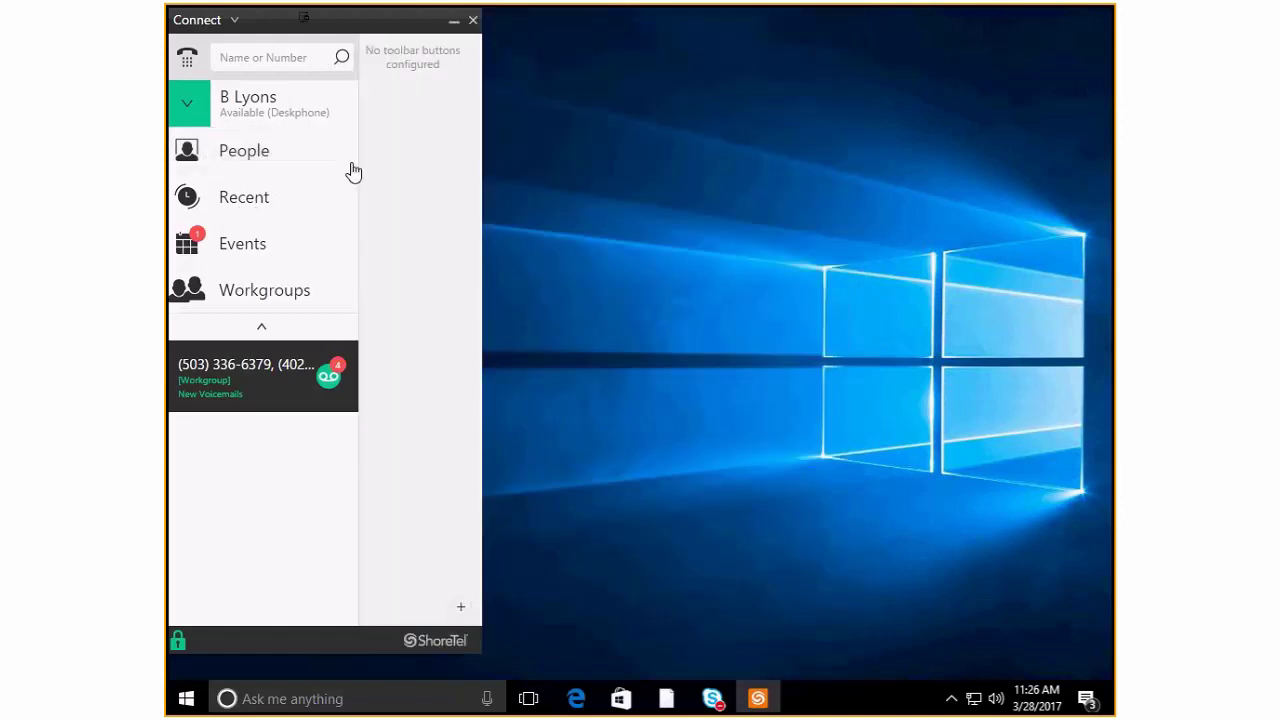
- Look at the recent history and its content filter choices, and close the view
{"action": "left_click", "coordinate": [284, 200]}
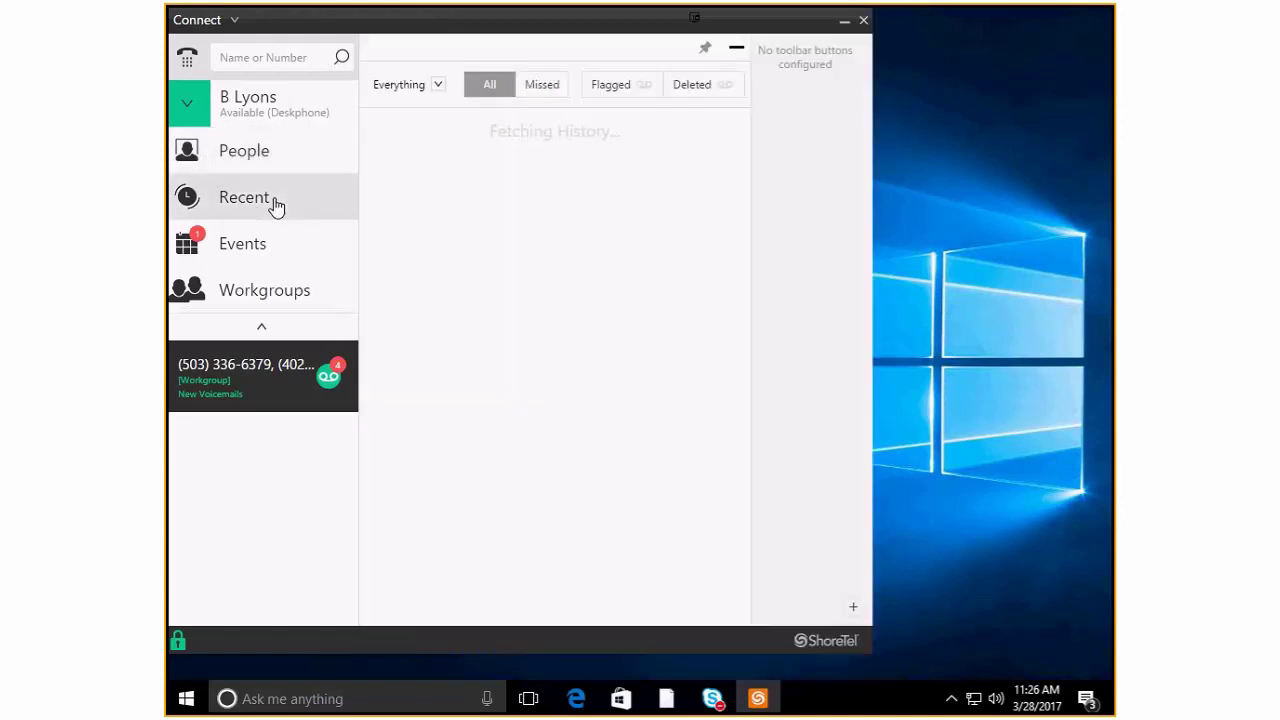
{"action": "left_click", "coordinate": [434, 88]}
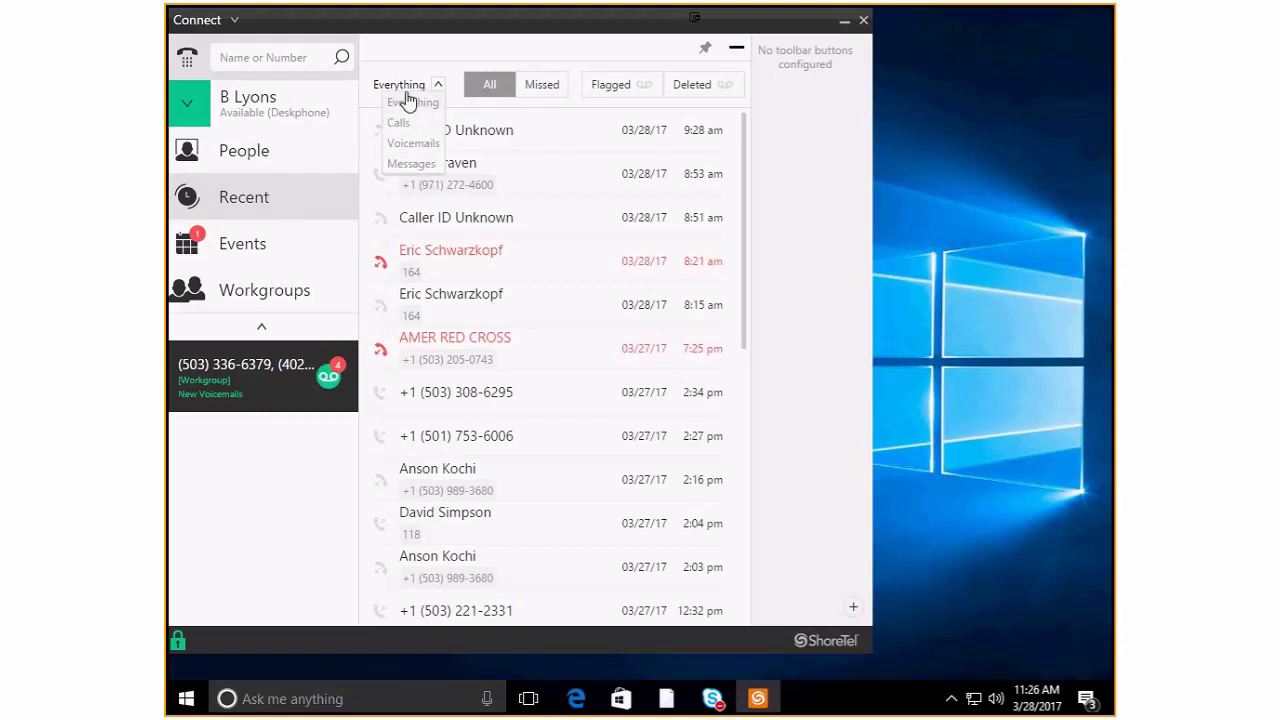
{"action": "left_click", "coordinate": [300, 205]}
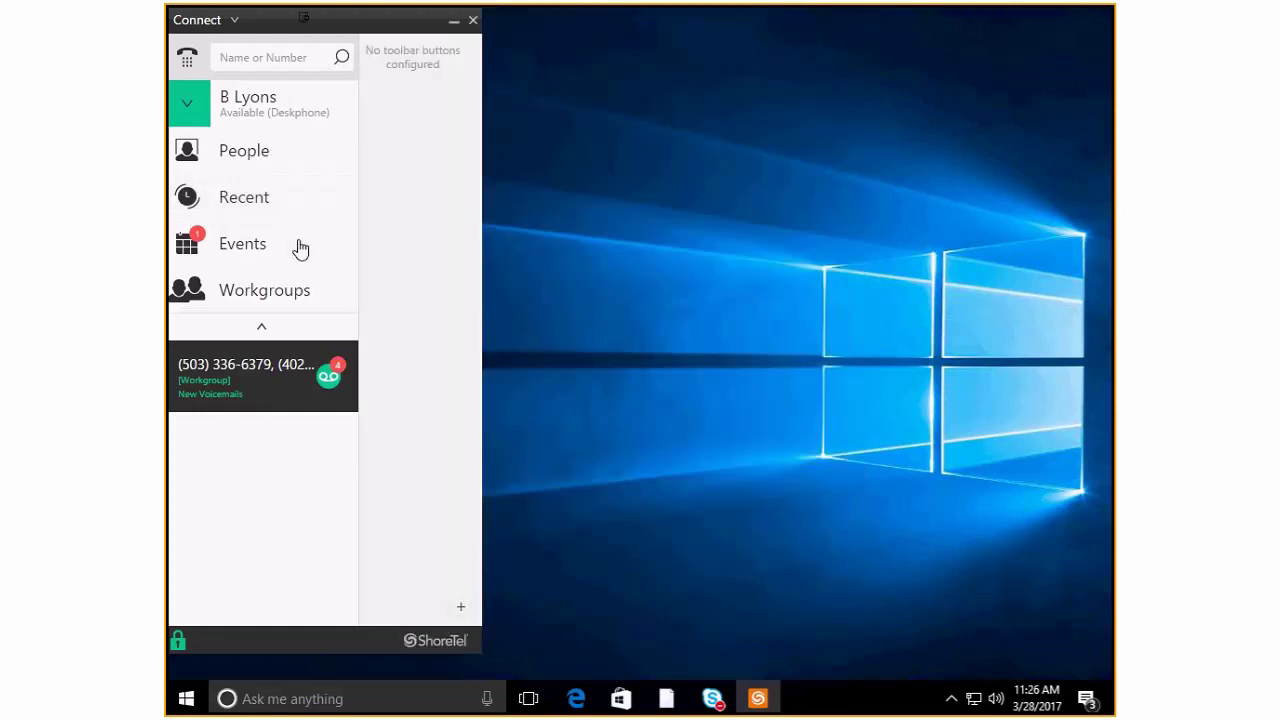
- Look at the upcoming events and the workgroup overview, and collapse the workgroup list to leave its voicemails displayed
{"action": "left_click", "coordinate": [274, 254]}
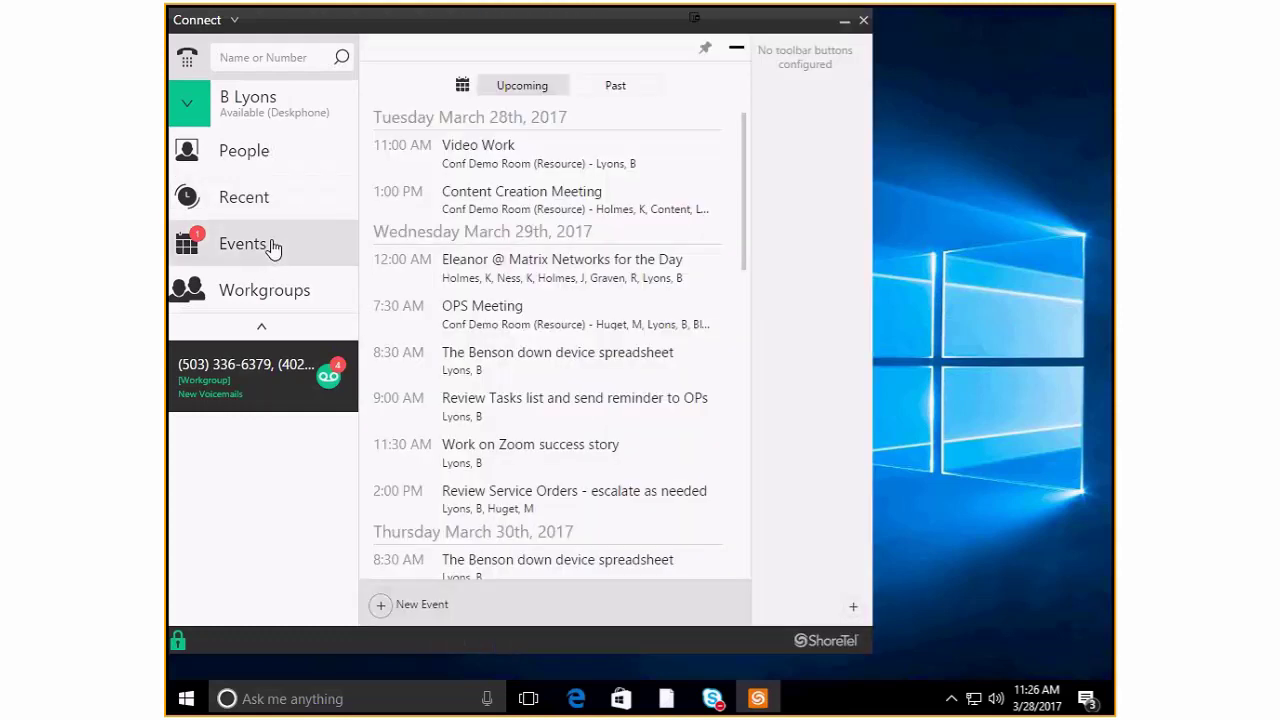
{"action": "left_click", "coordinate": [290, 300]}
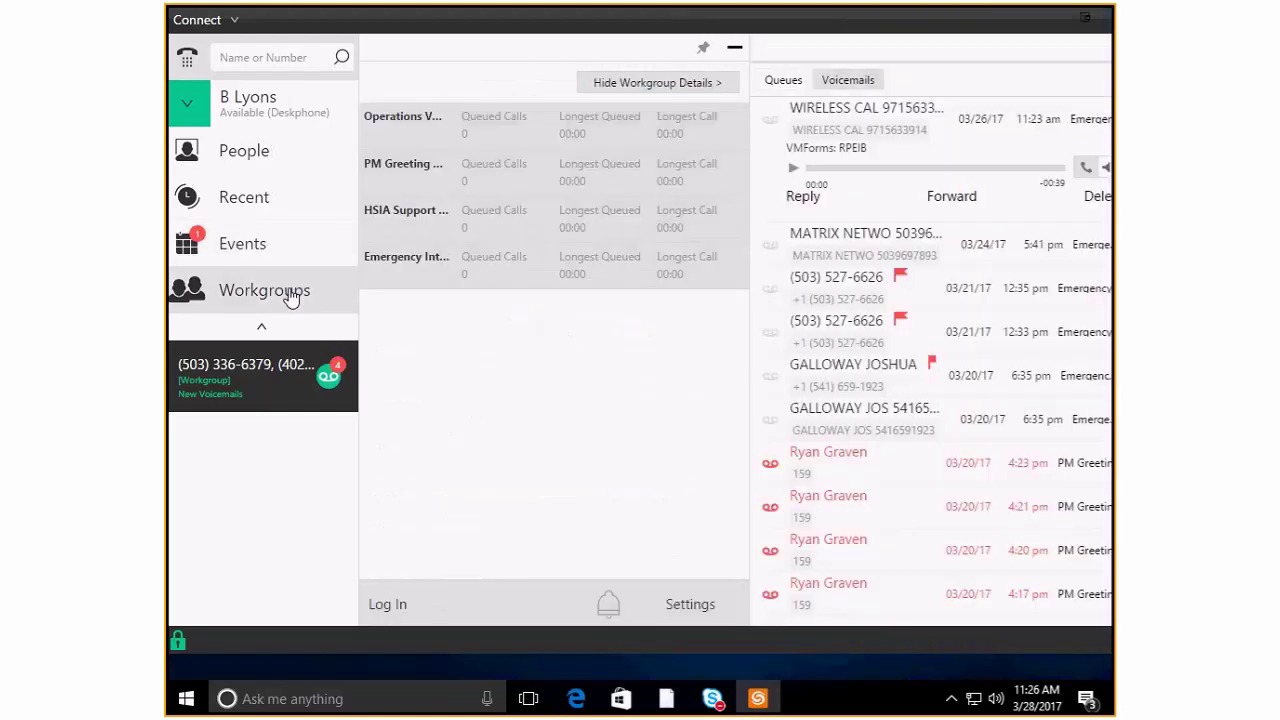
{"action": "left_click", "coordinate": [735, 48]}
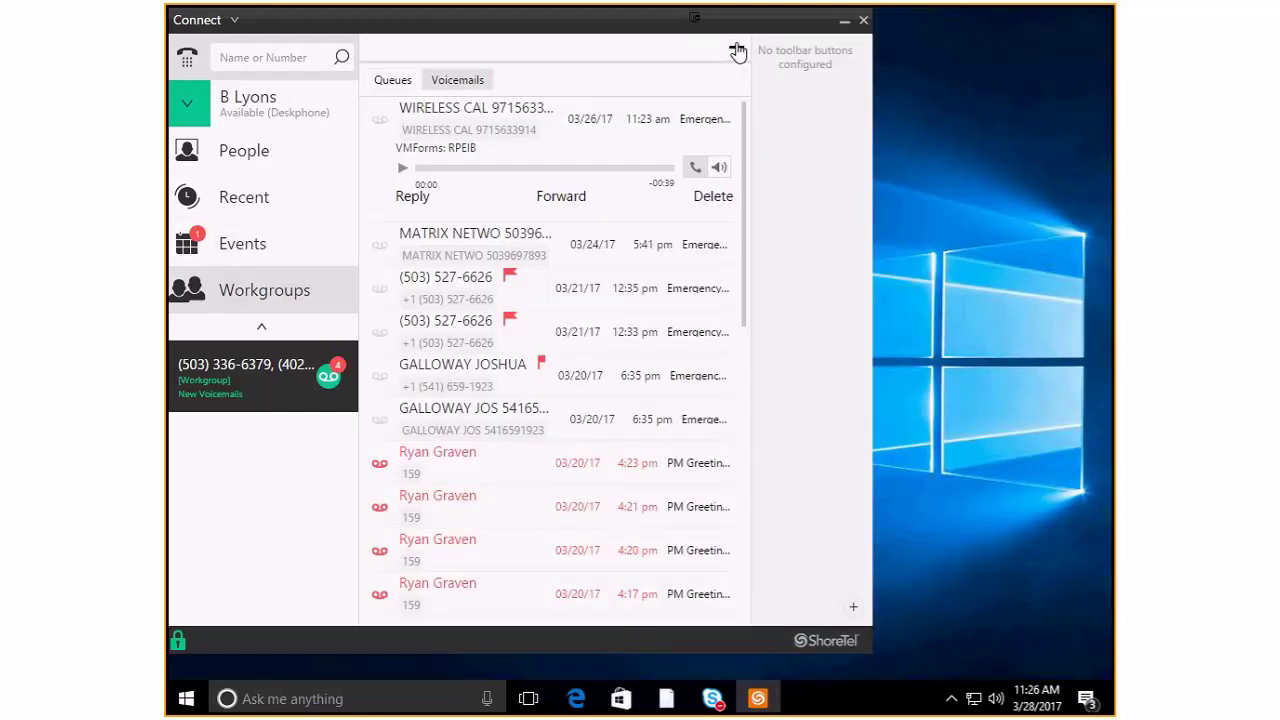